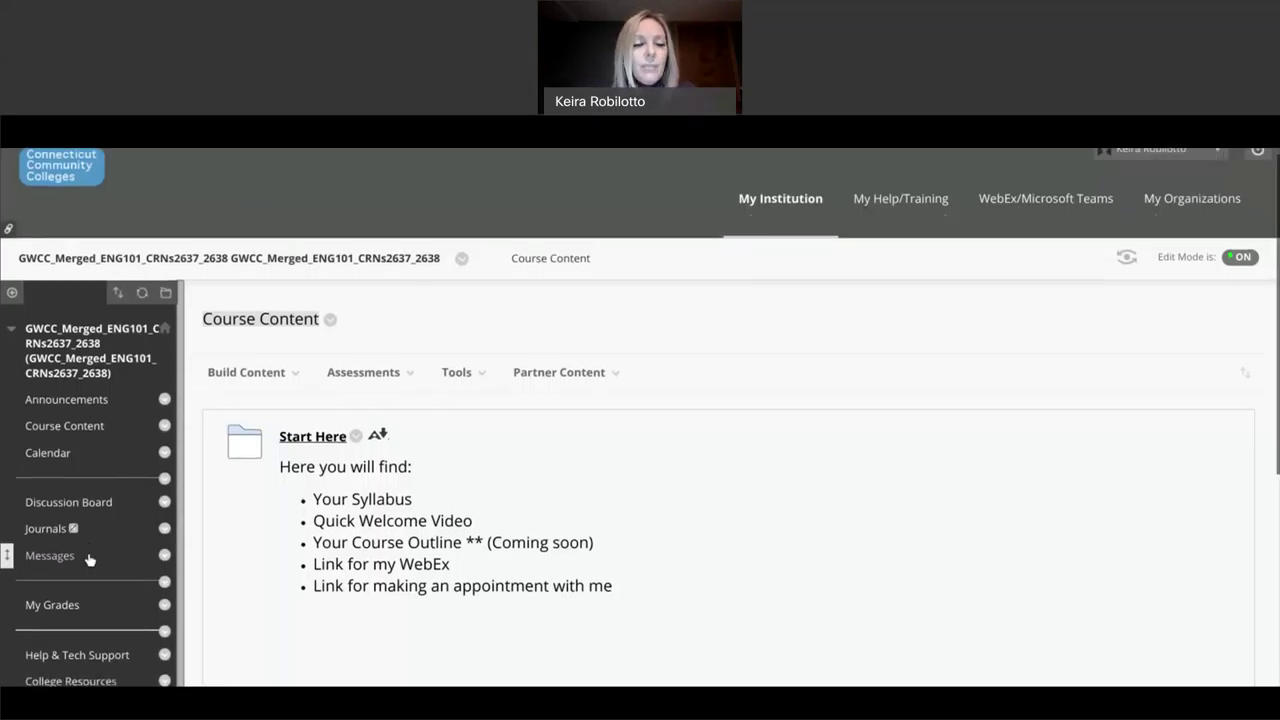
Step: Open the course Announcements page and scroll through the existing posts, back to the 'Welcome to English 101!' post at the top
scroll(89, 560, "down", 1)
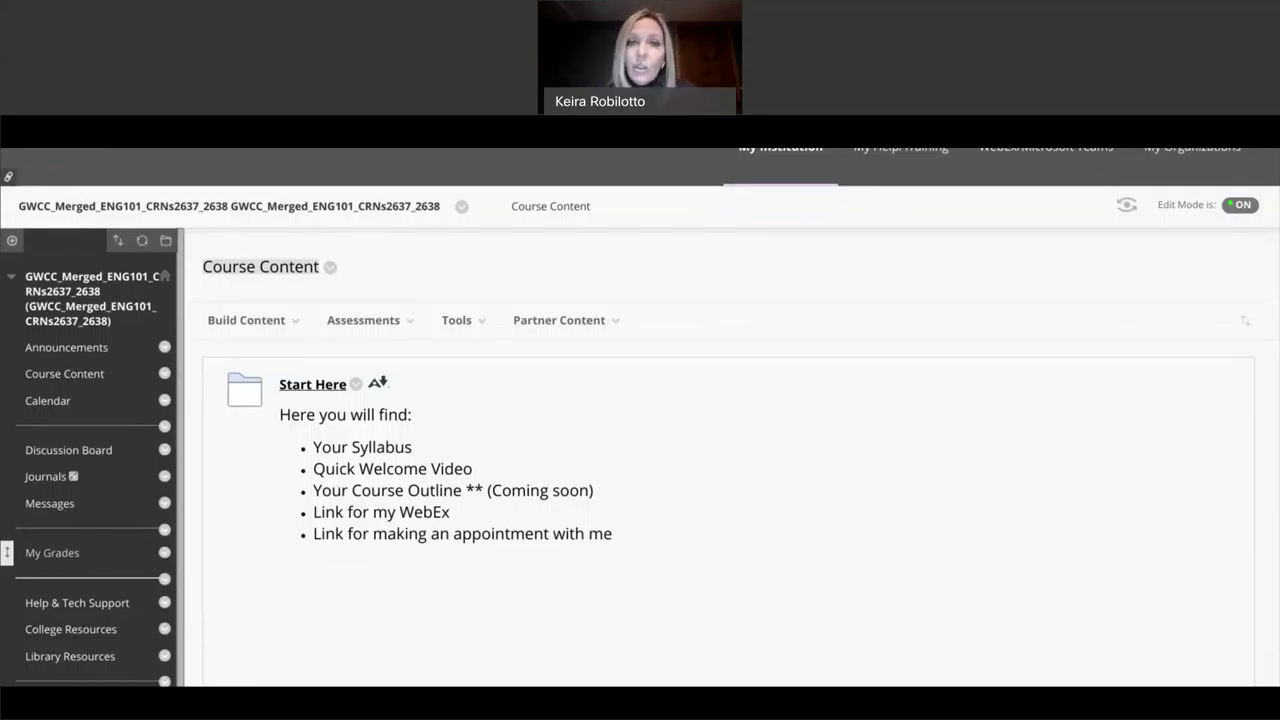
left_click(63, 348)
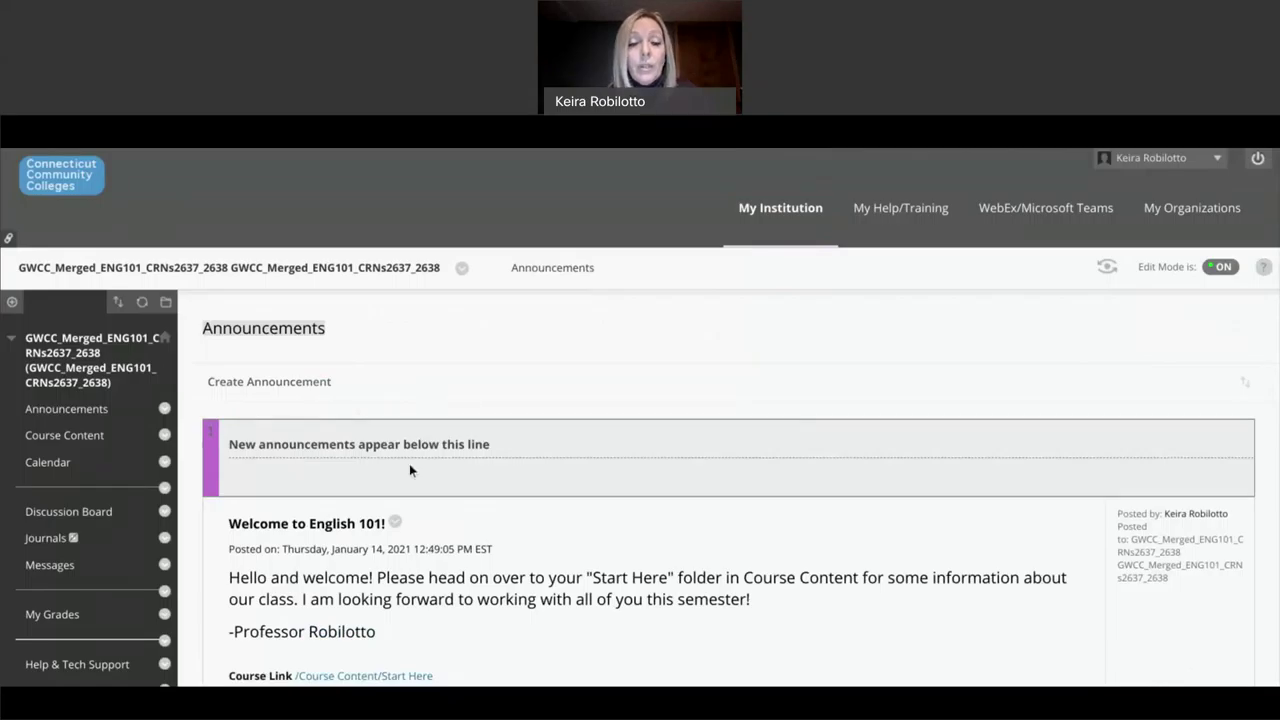
scroll(270, 537, "down", 2)
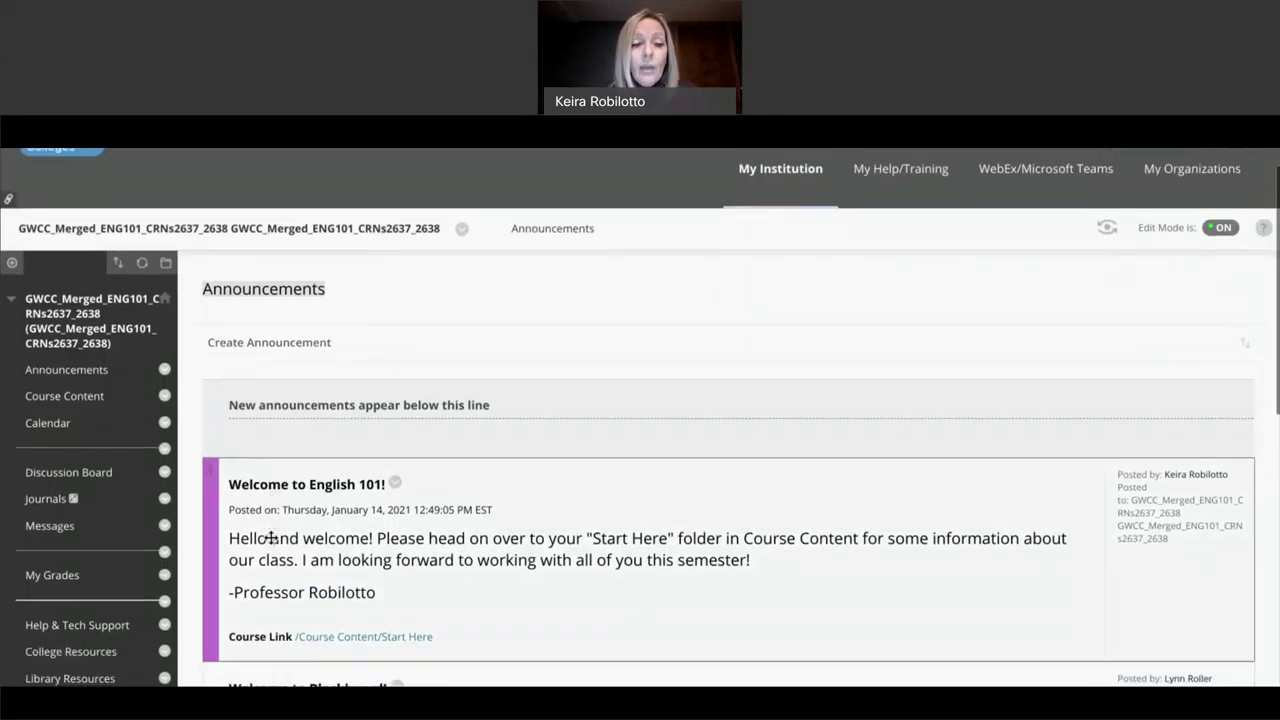
scroll(270, 537, "down", 5)
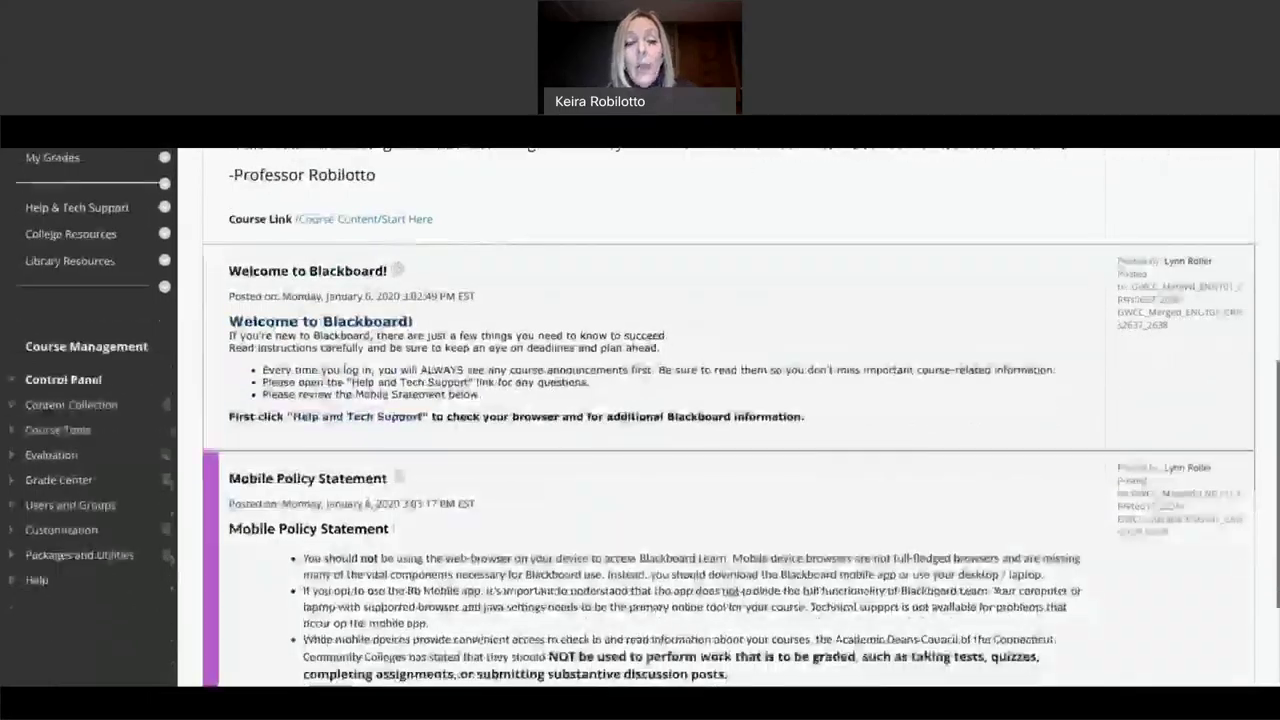
scroll(728, 418, "down", 3)
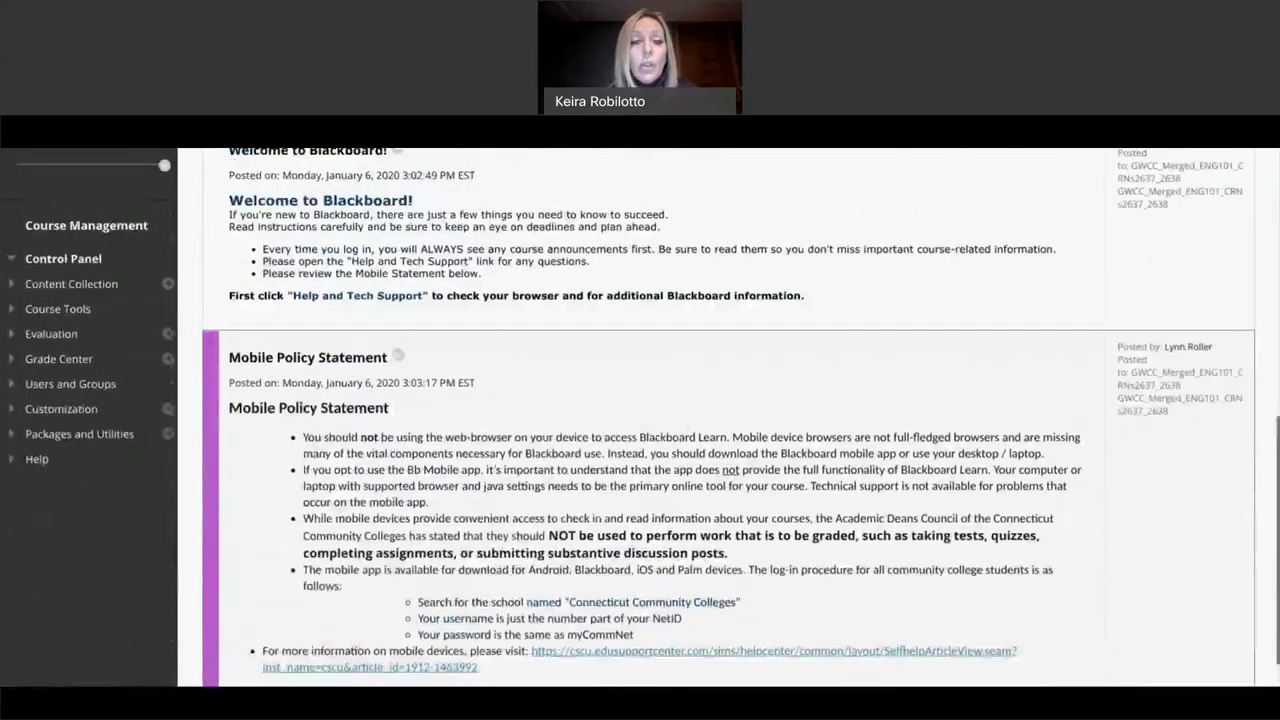
scroll(728, 418, "up", 8)
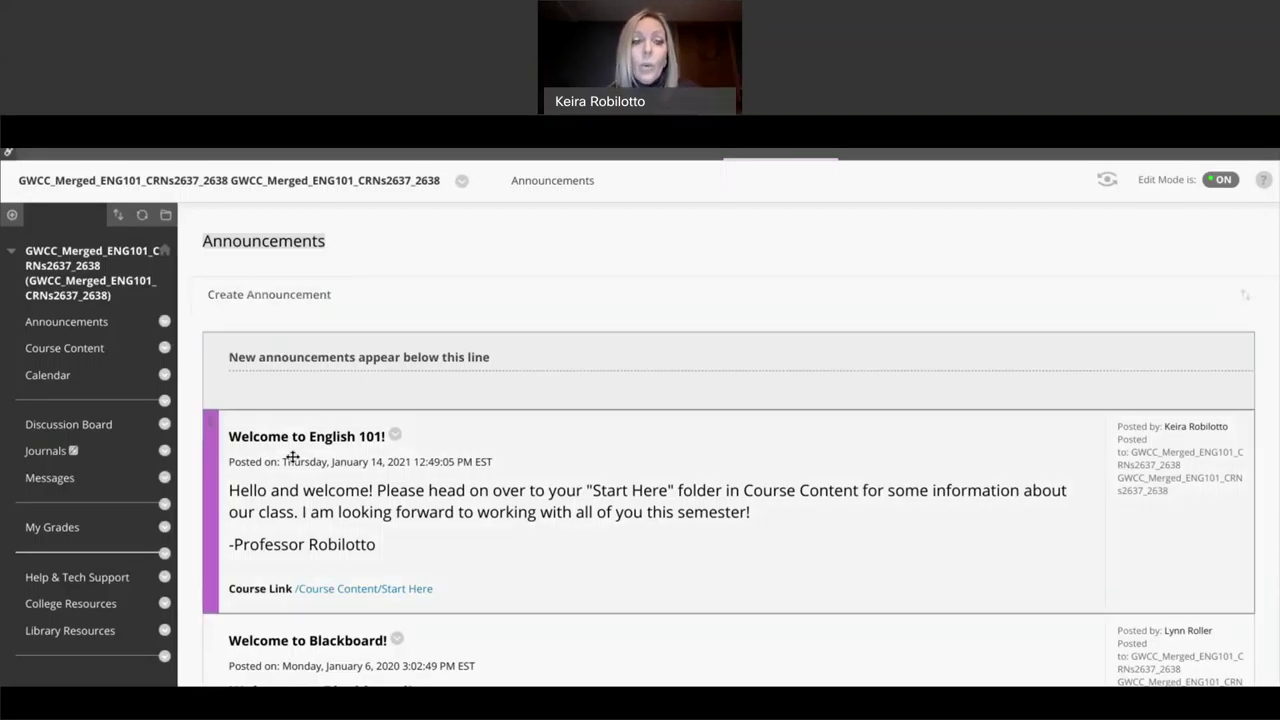
scroll(289, 457, "down", 3)
scroll(305, 513, "up", 2)
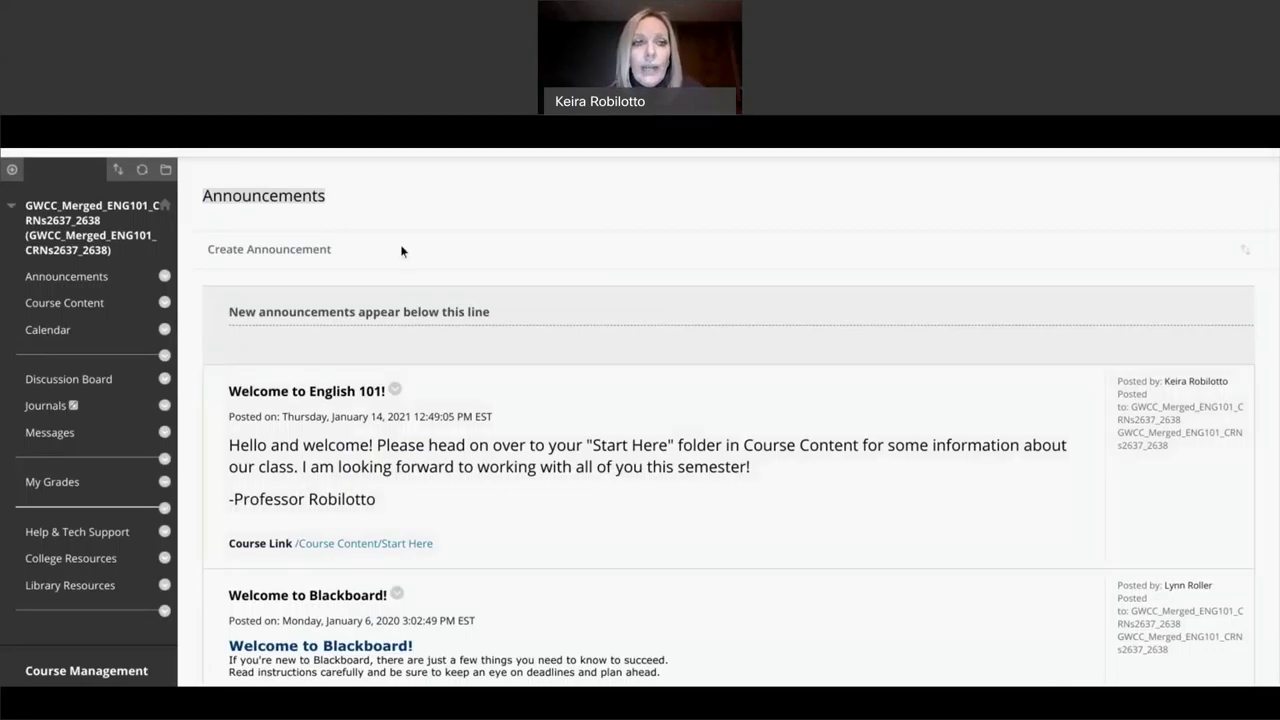
Step: Create a new announcement with the subject 'Welcome to Week 12!' picked from autofill, ready for its message
left_click(297, 250)
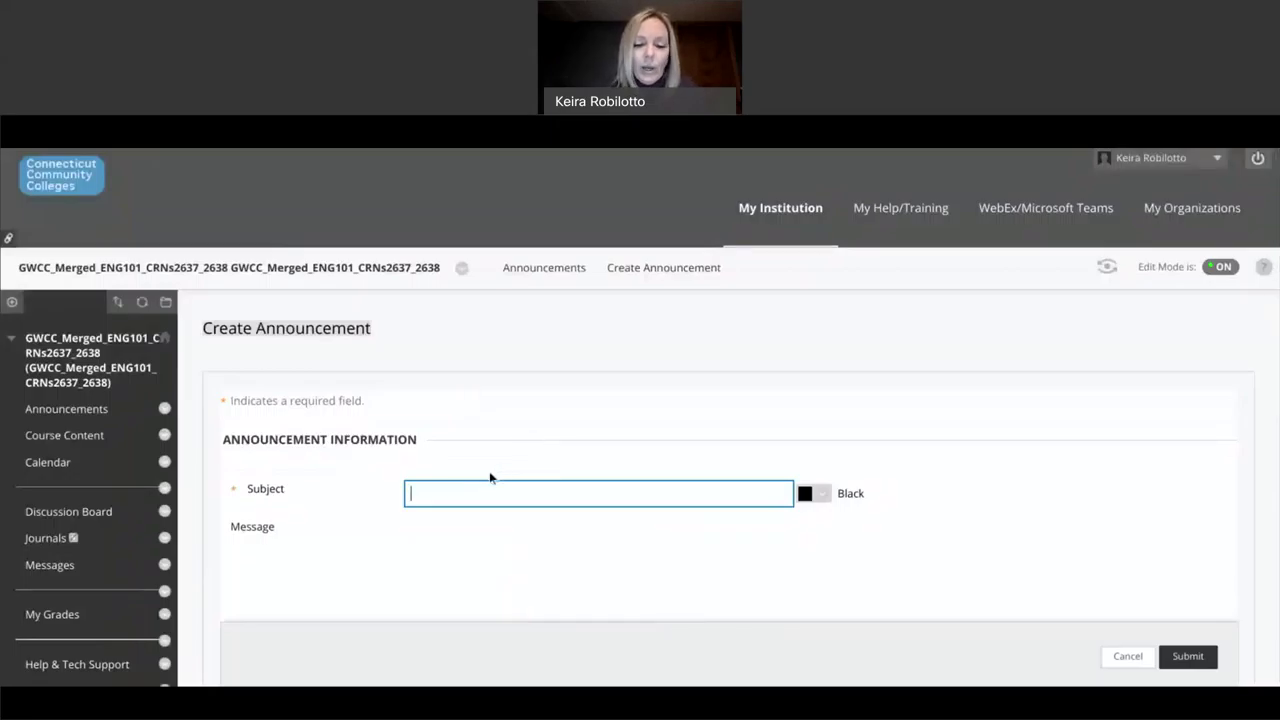
type("Welcome")
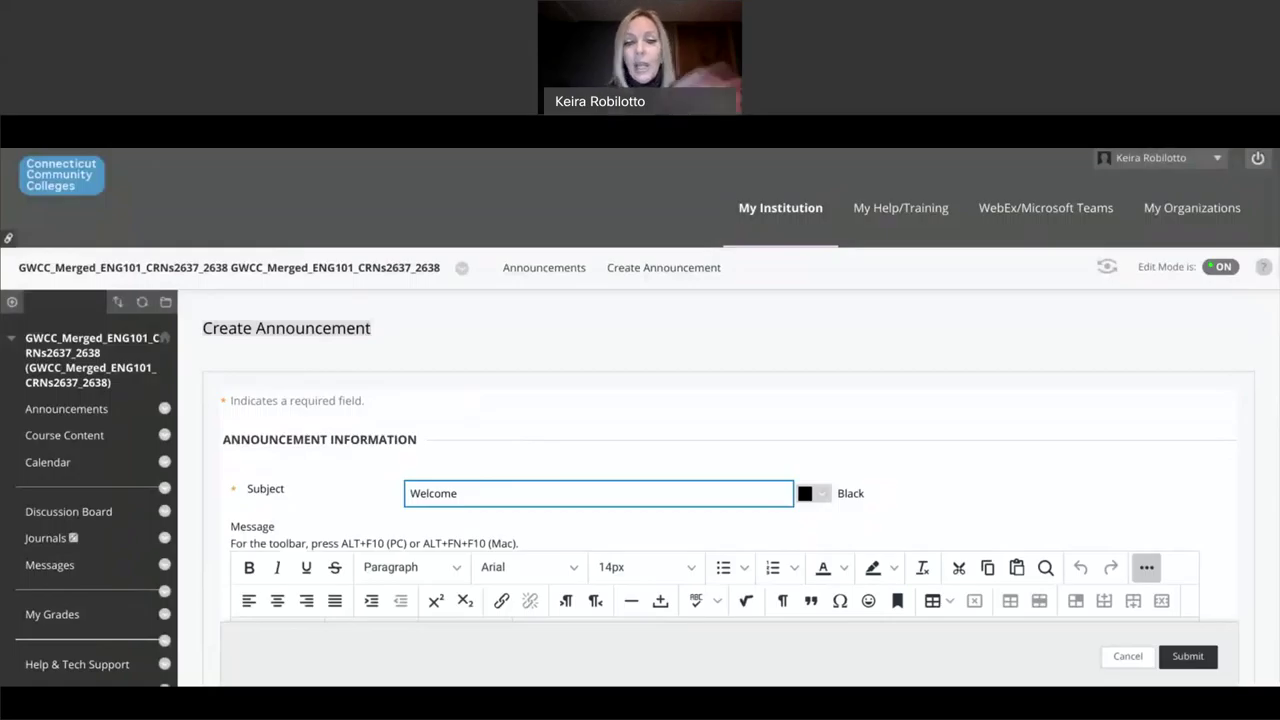
key("Down")
key("Return")
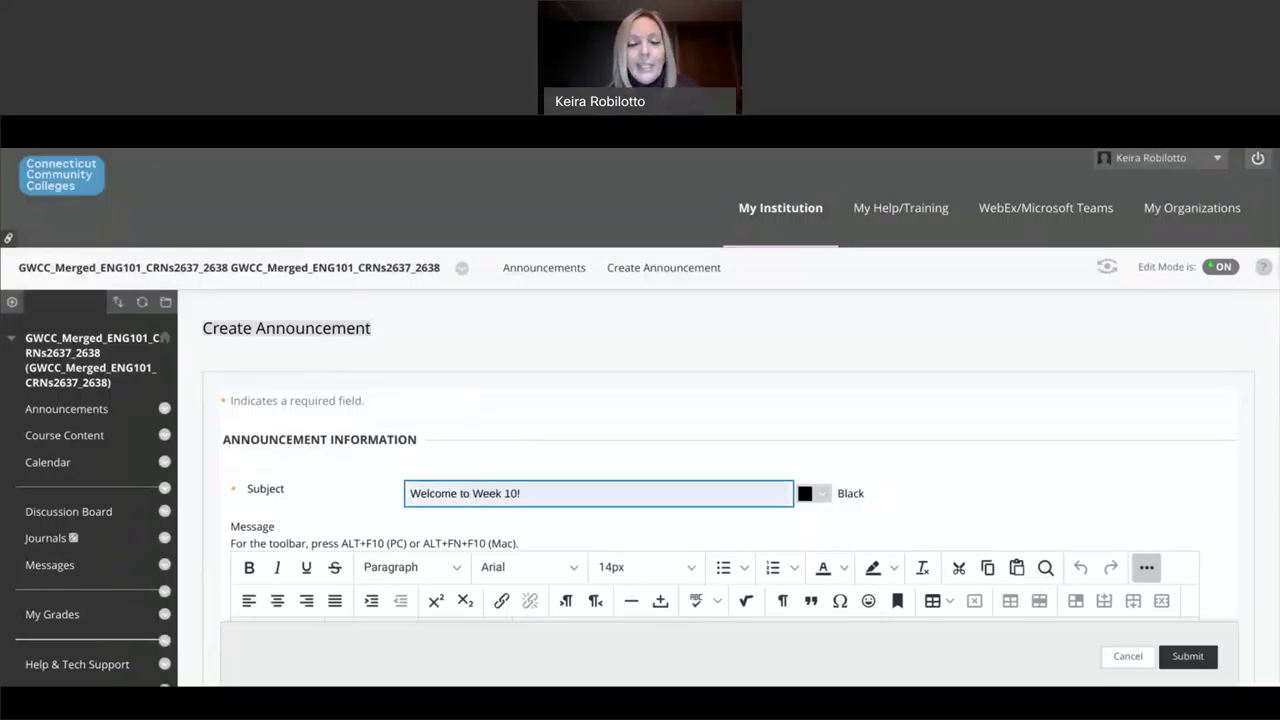
key("Up")
key("Down")
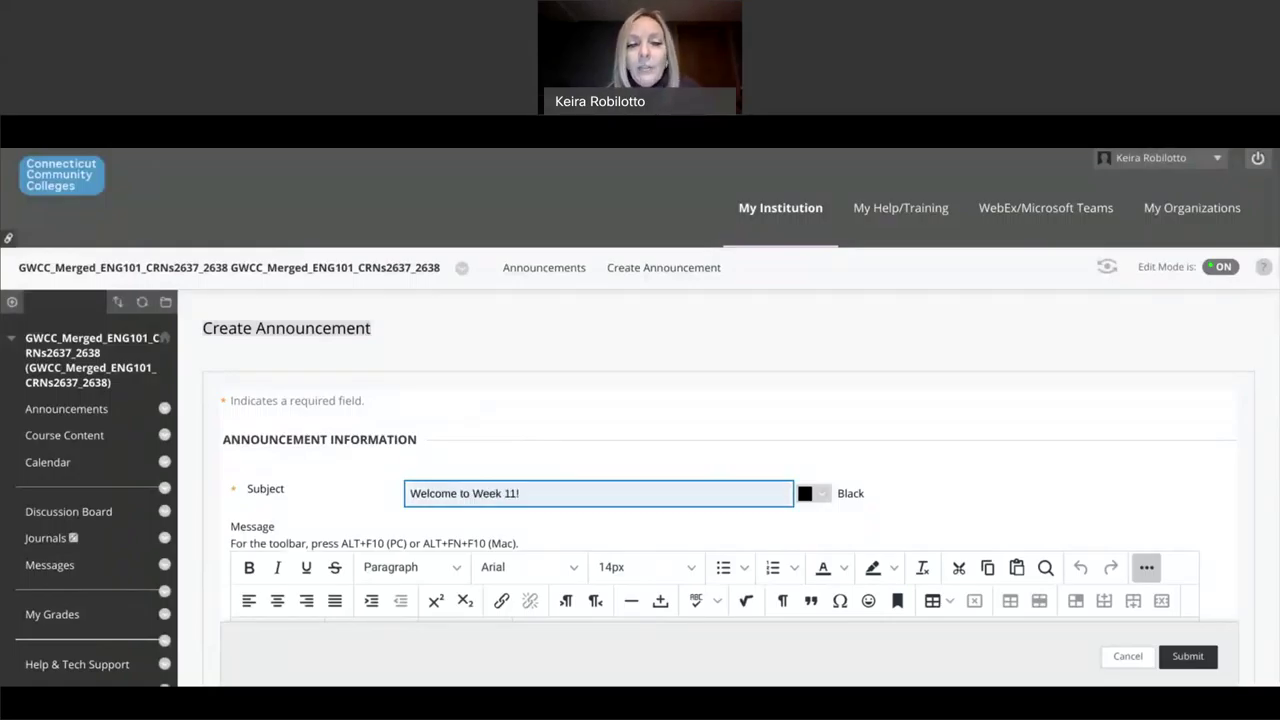
key("Up")
key("Down")
key("Down")
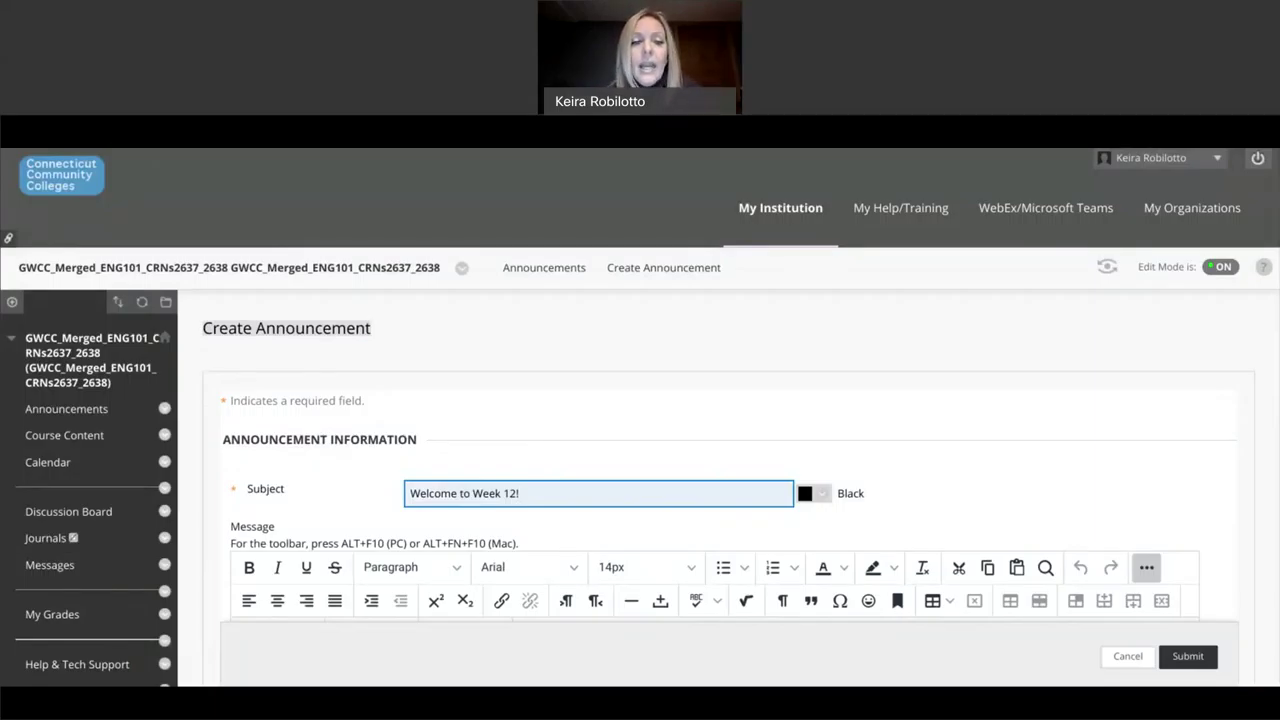
scroll(700, 450, "down", 2)
left_click(277, 484)
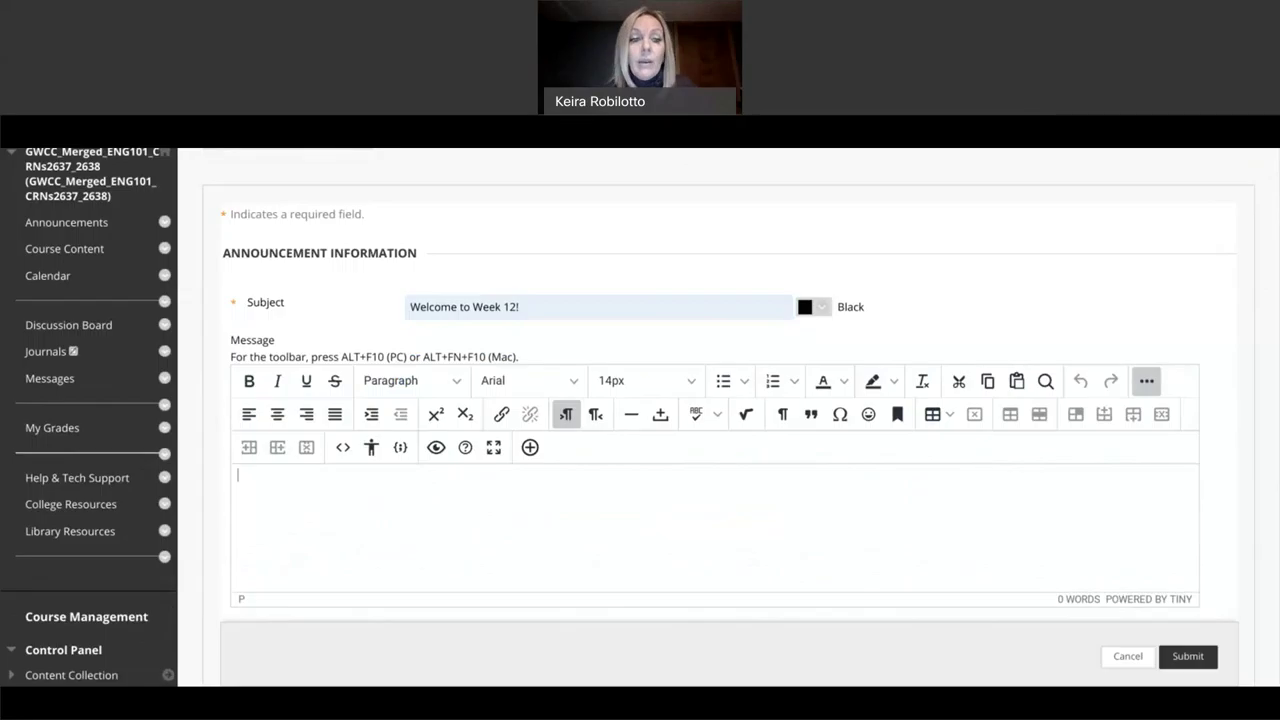
Step: Write the message 'This week :' with 'Return your first draft' below it, fixing the 'yhour' typo
type("Th")
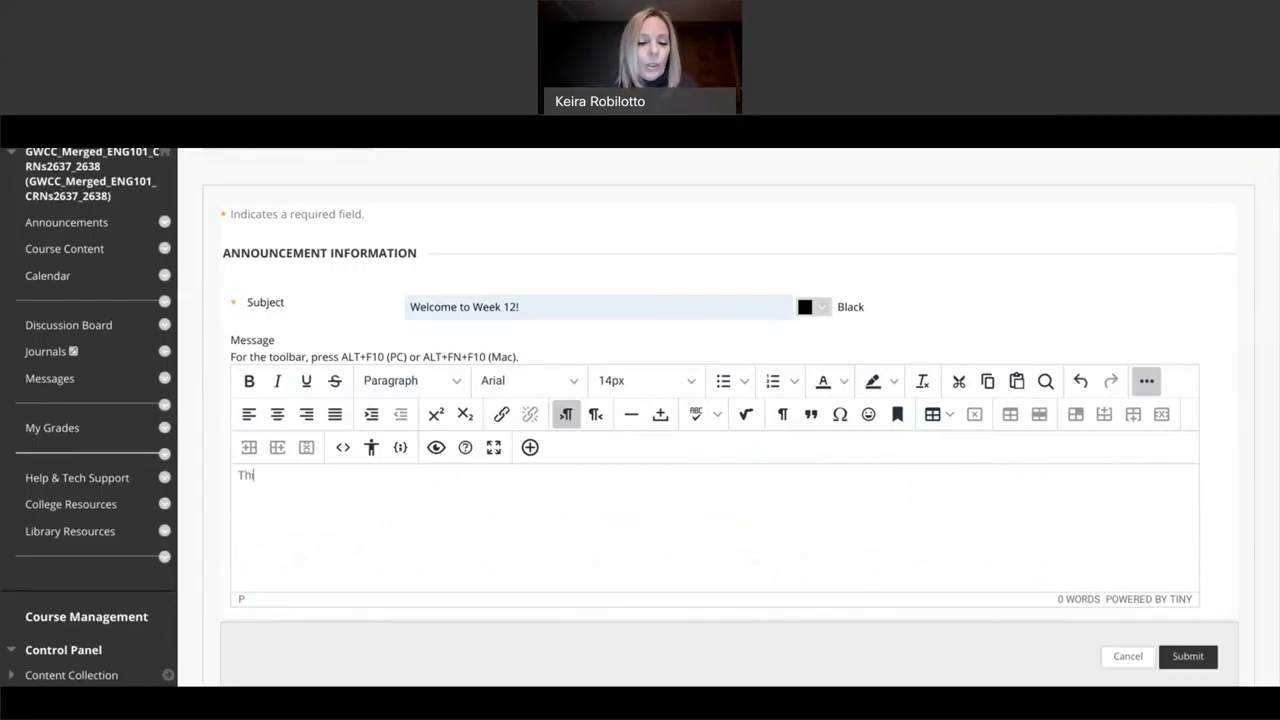
type("is we")
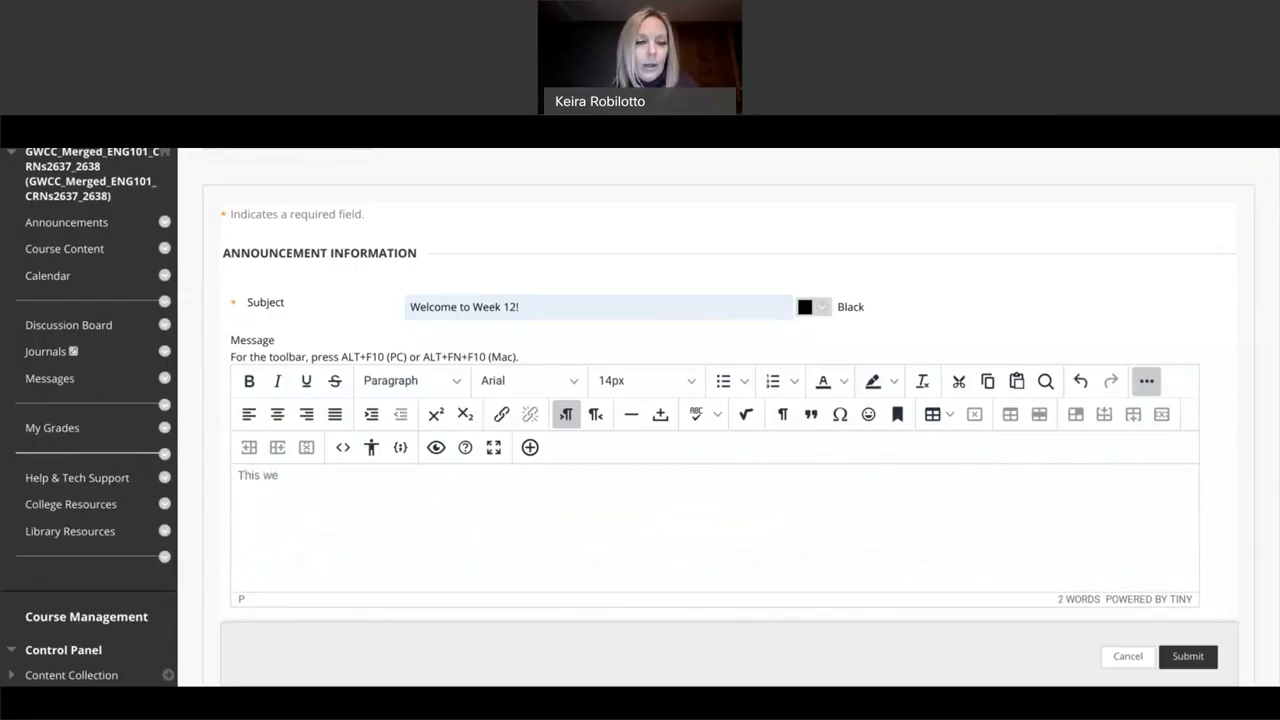
type("ek")
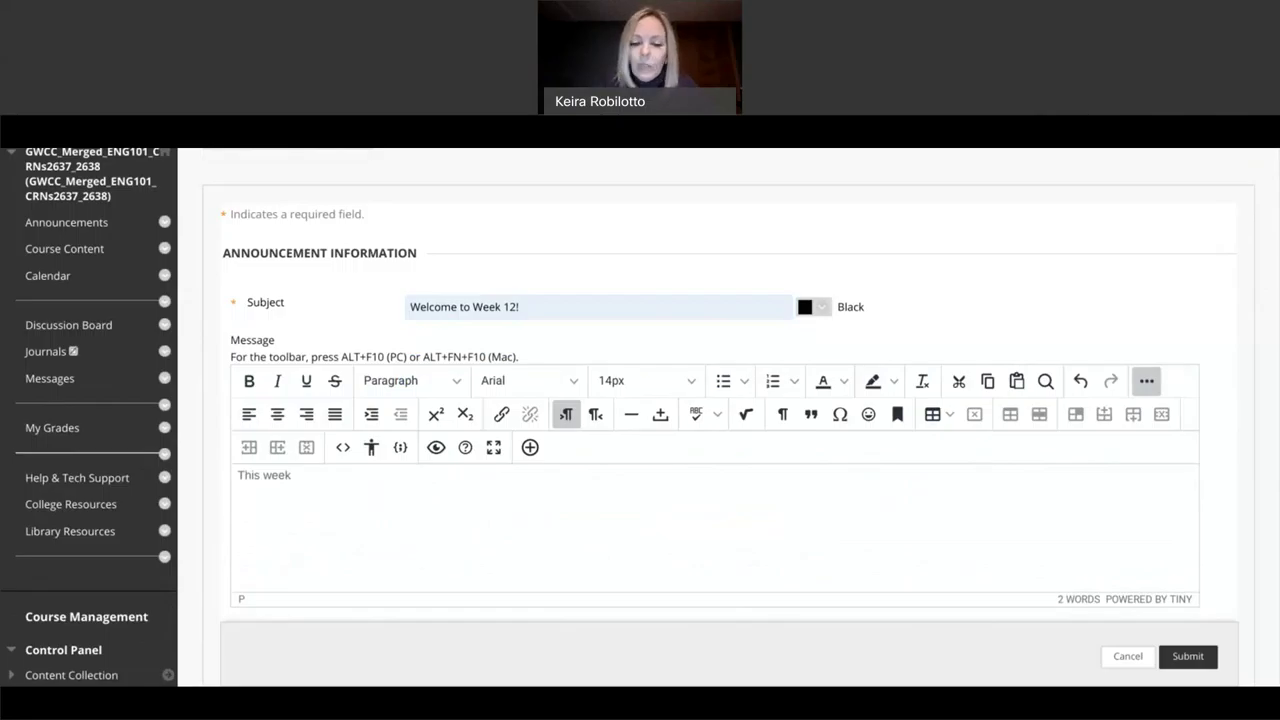
type(" :")
key("Return")
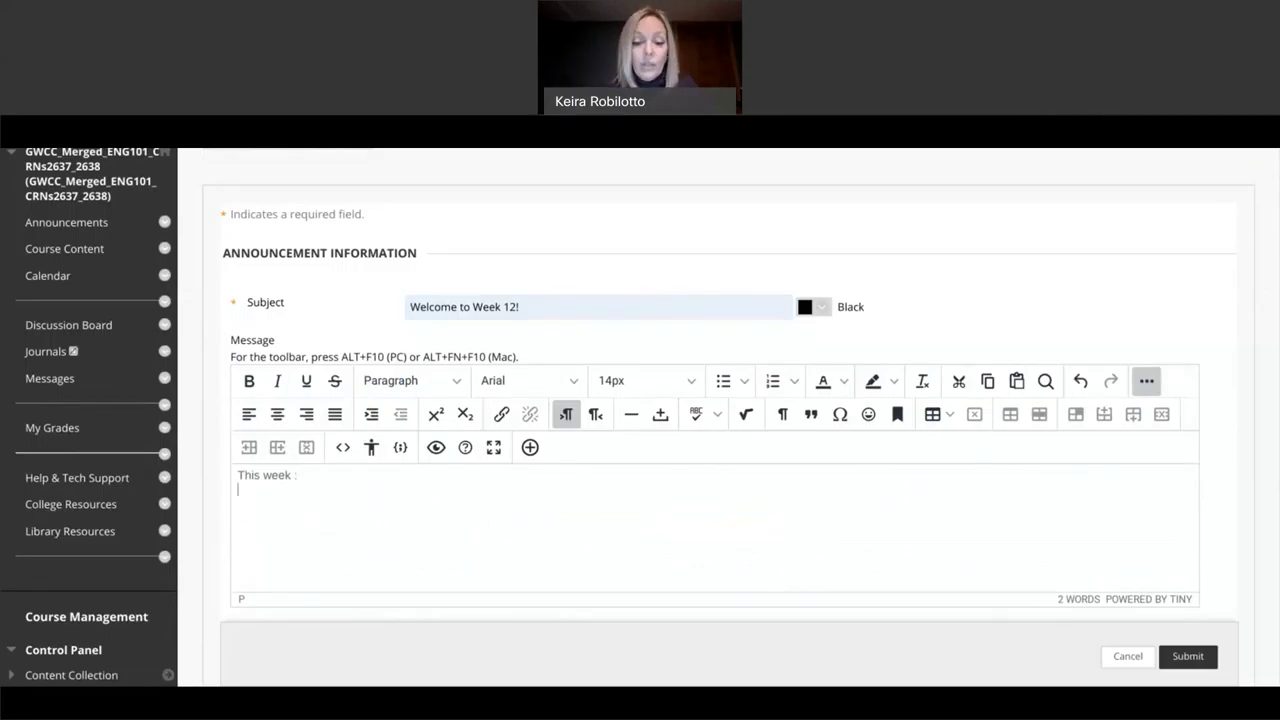
type("Return ")
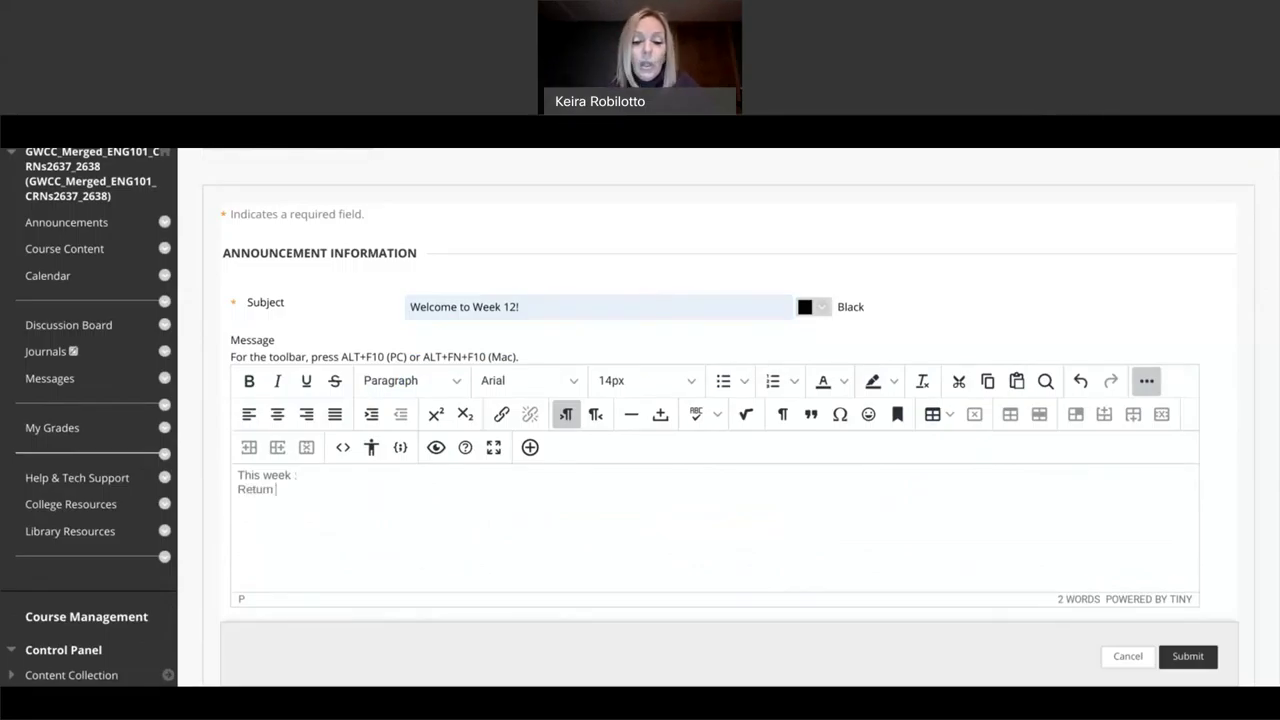
type("yhour first")
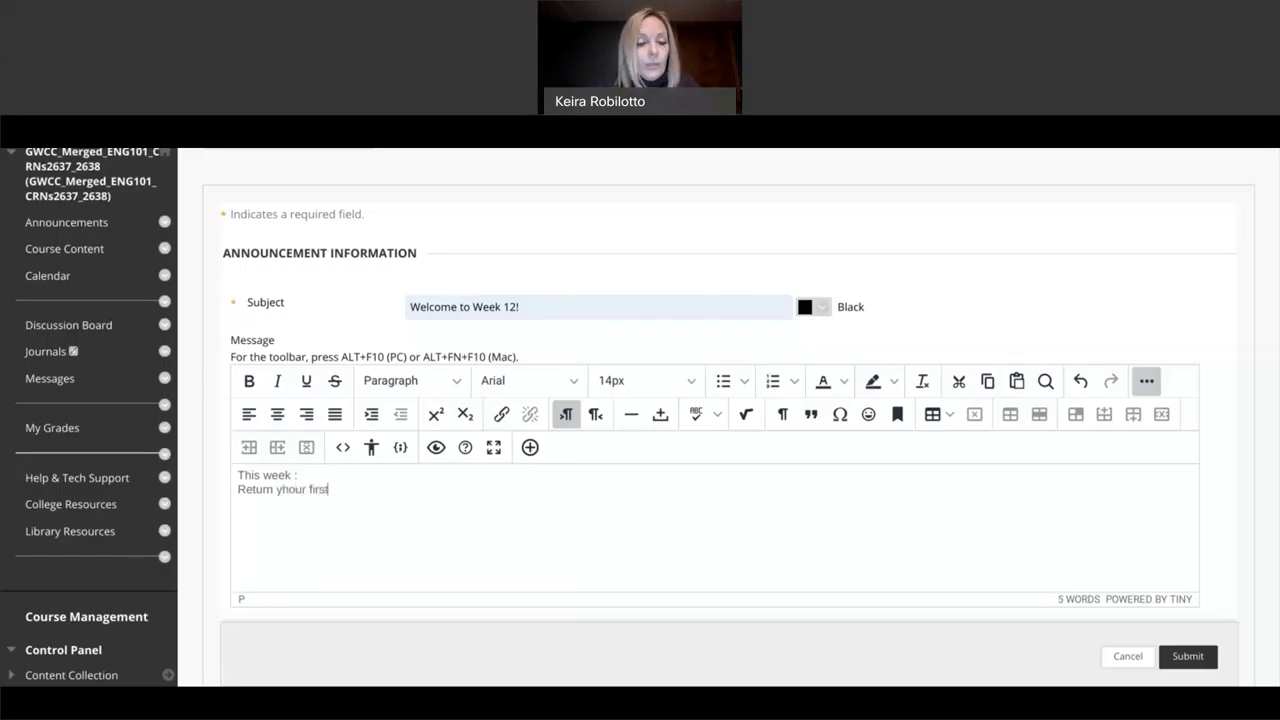
type(" draft")
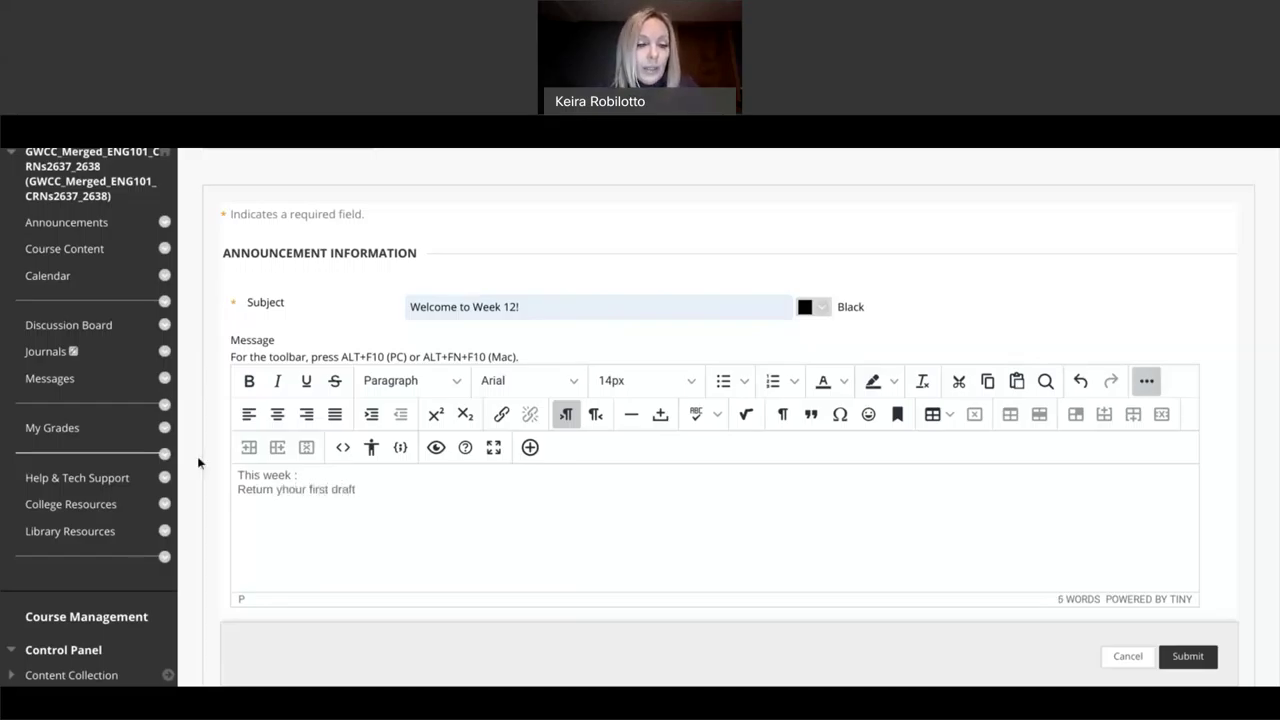
left_click(283, 489)
key("Delete")
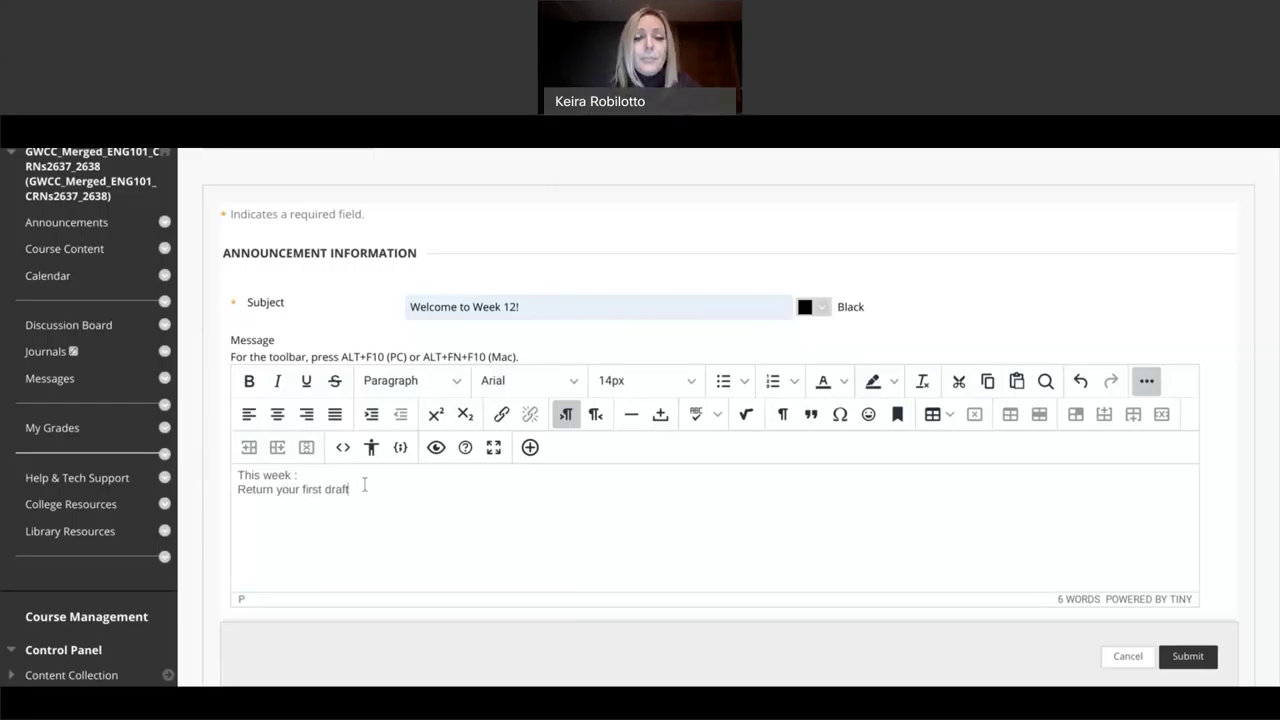
scroll(364, 484, "down", 2)
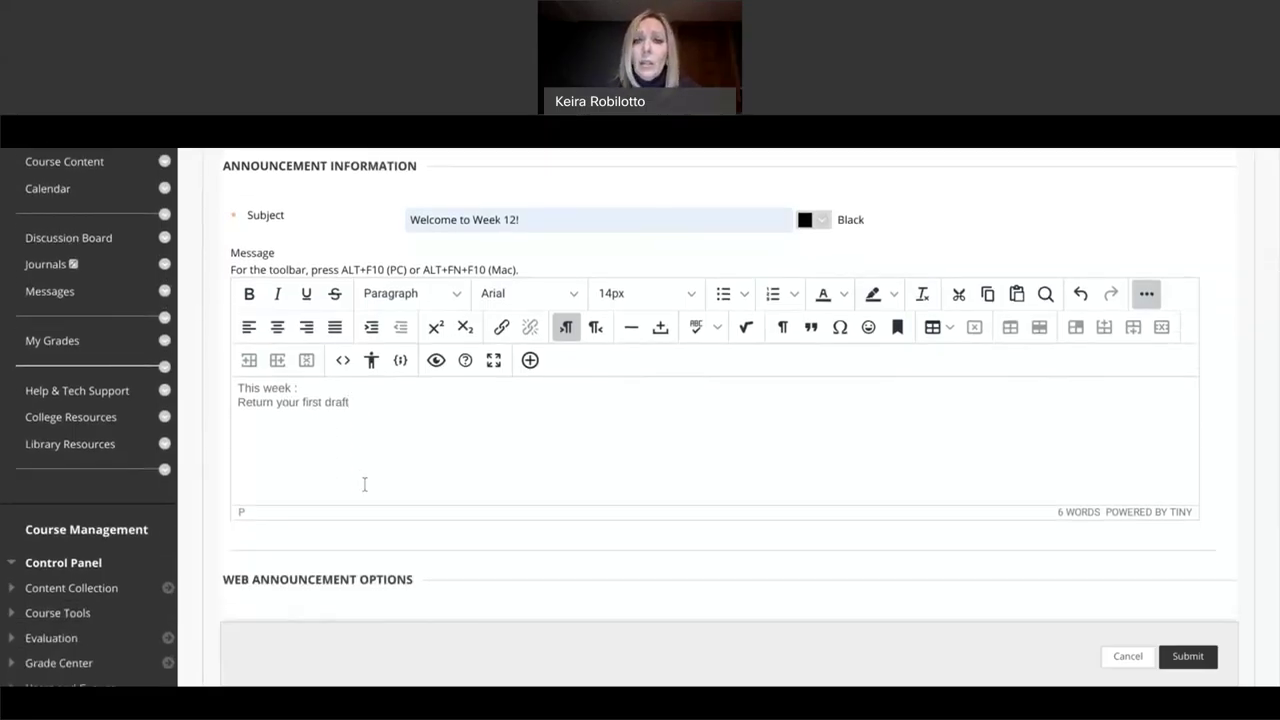
Step: Make the announcement date restricted, displaying only after 01/22/2021 at 11:59 PM
scroll(437, 492, "down", 4)
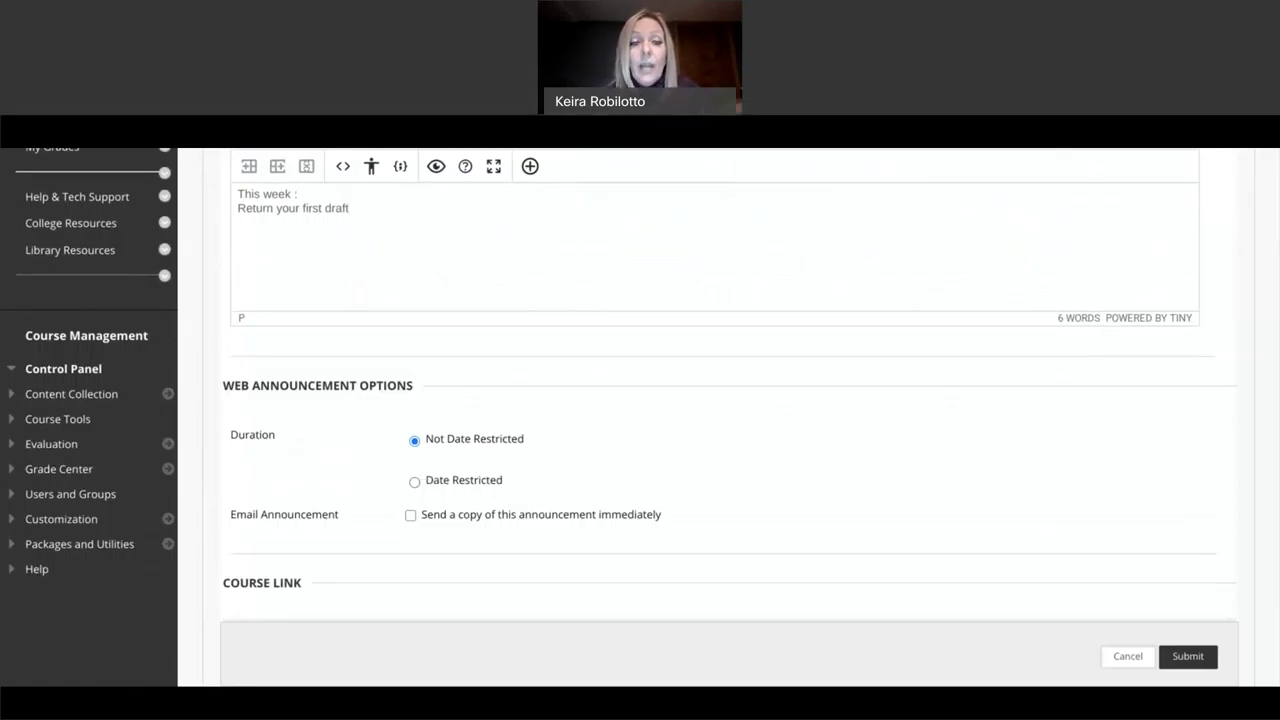
left_click(415, 483)
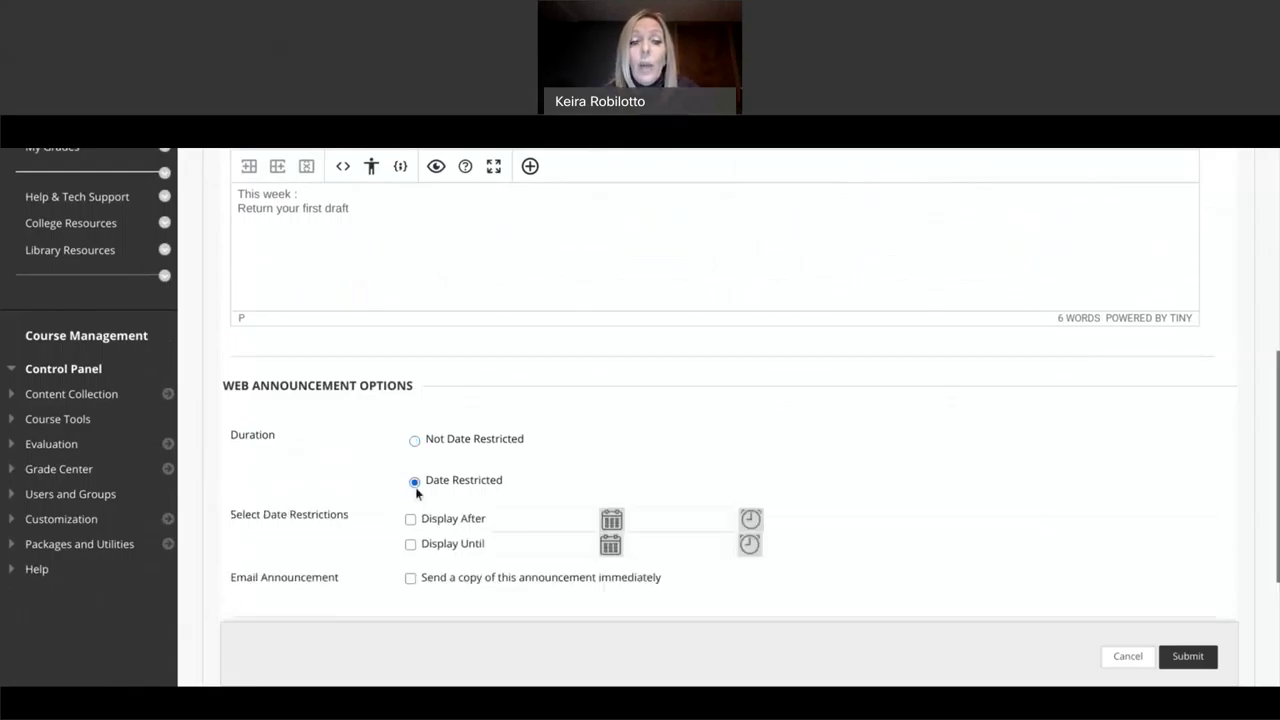
left_click(611, 520)
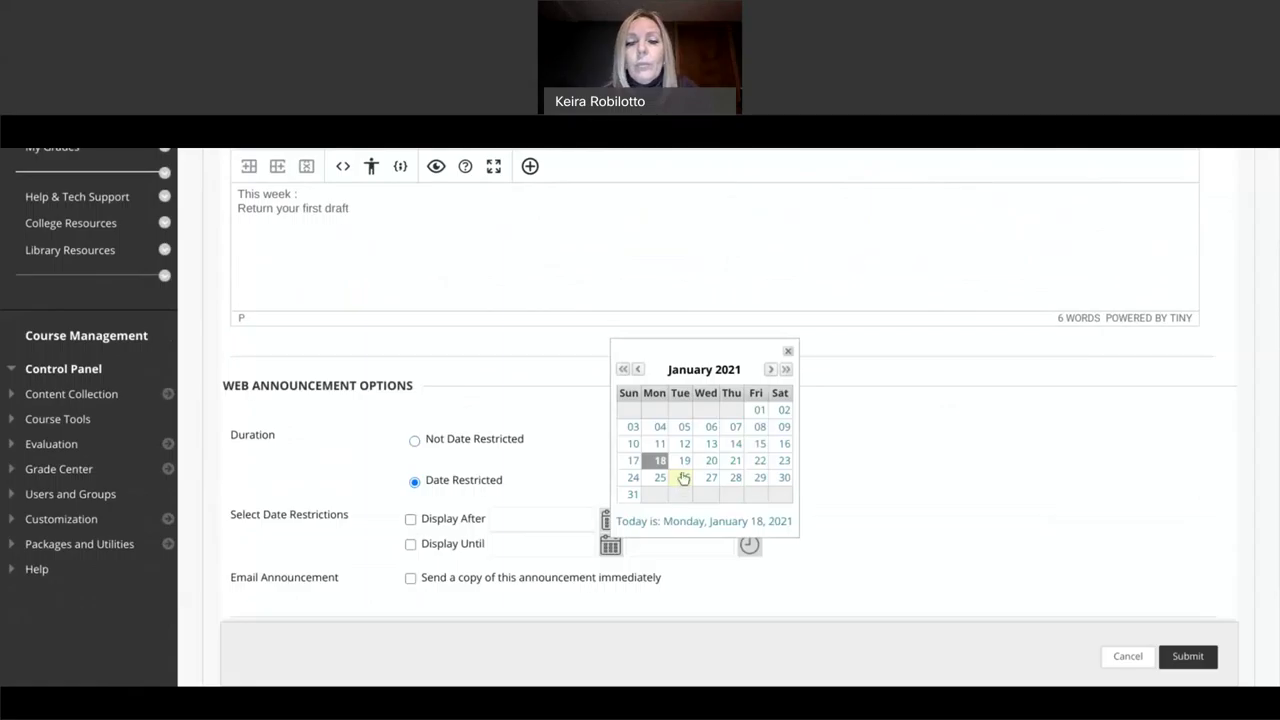
left_click(752, 462)
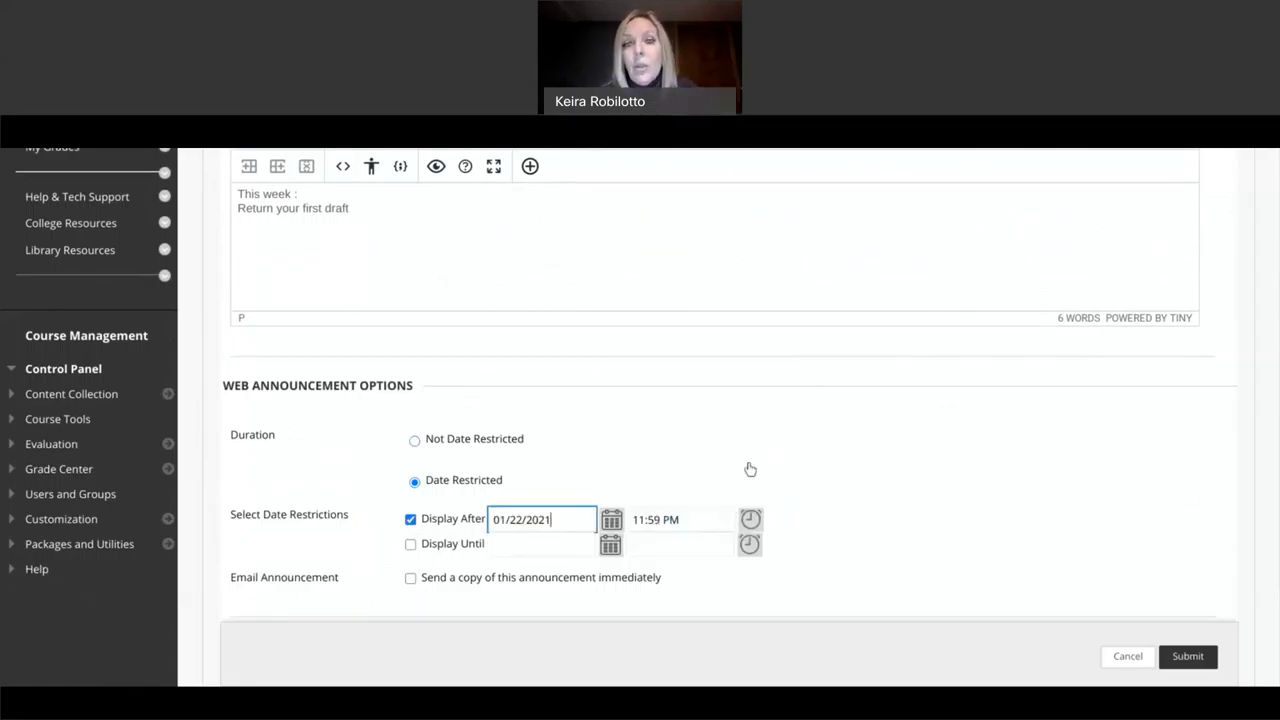
left_click(559, 515)
scroll(608, 519, "down", 1)
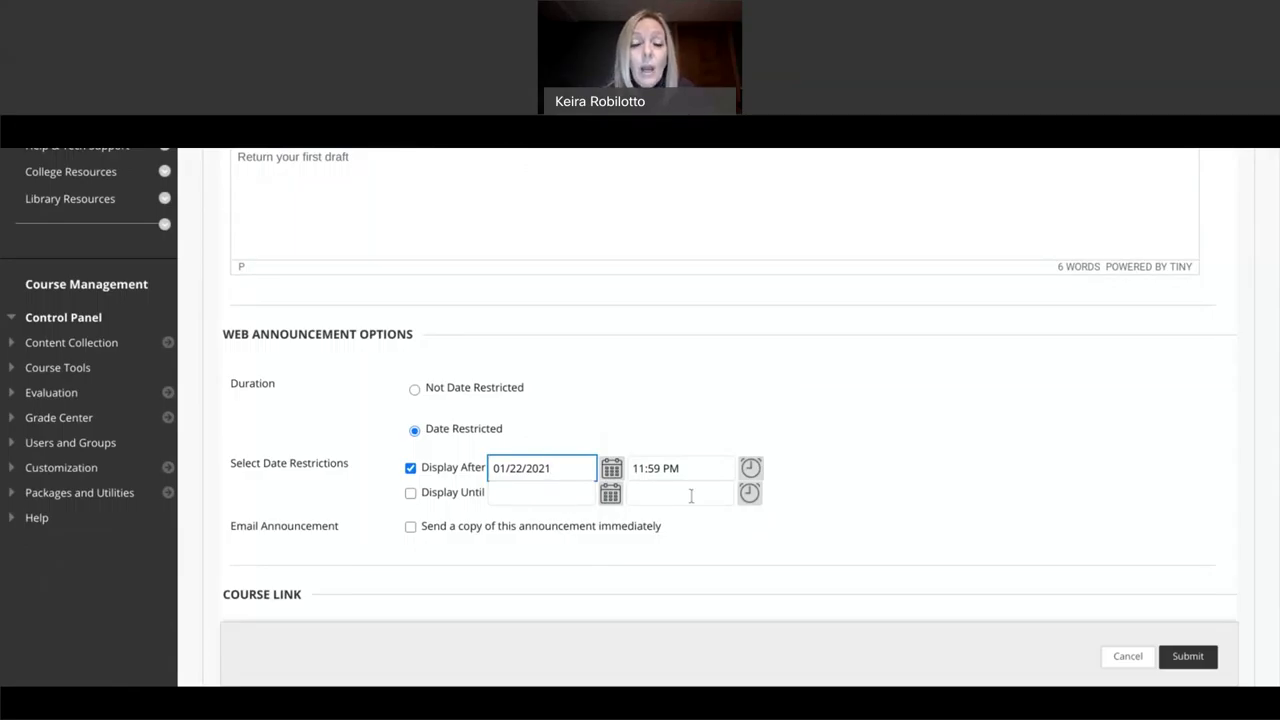
scroll(684, 520, "down", 1)
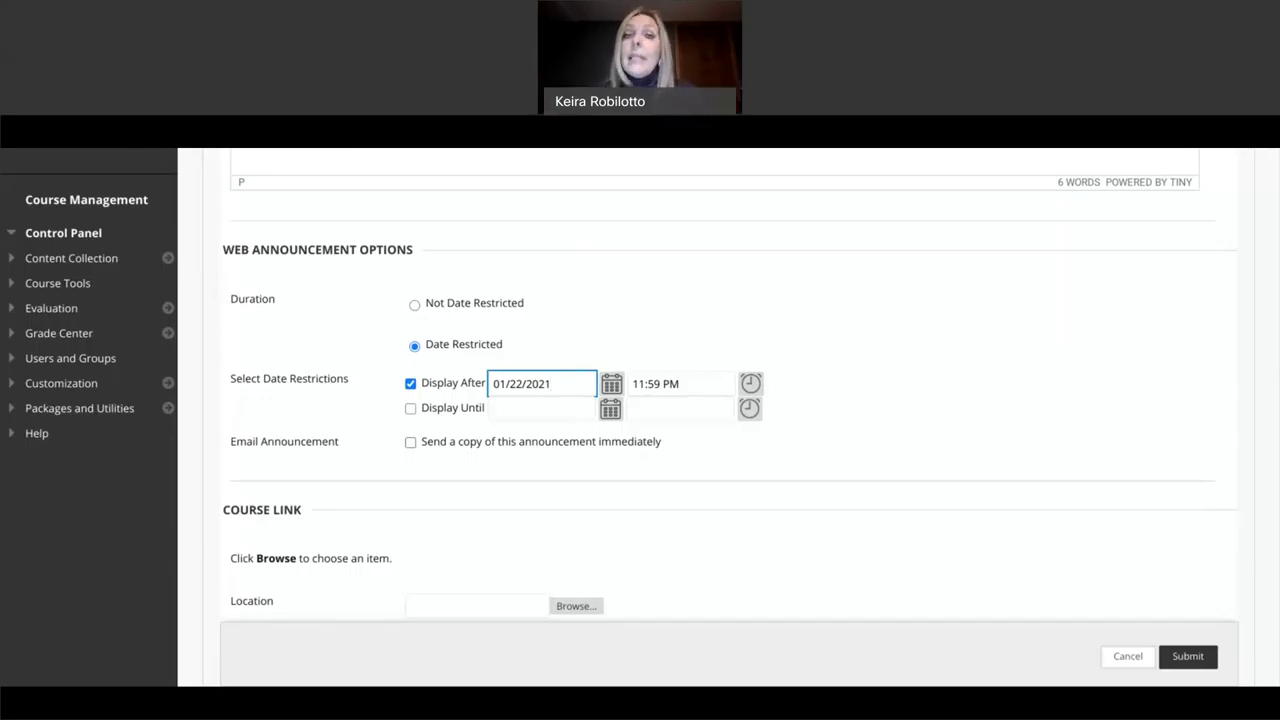
scroll(154, 488, "down", 2)
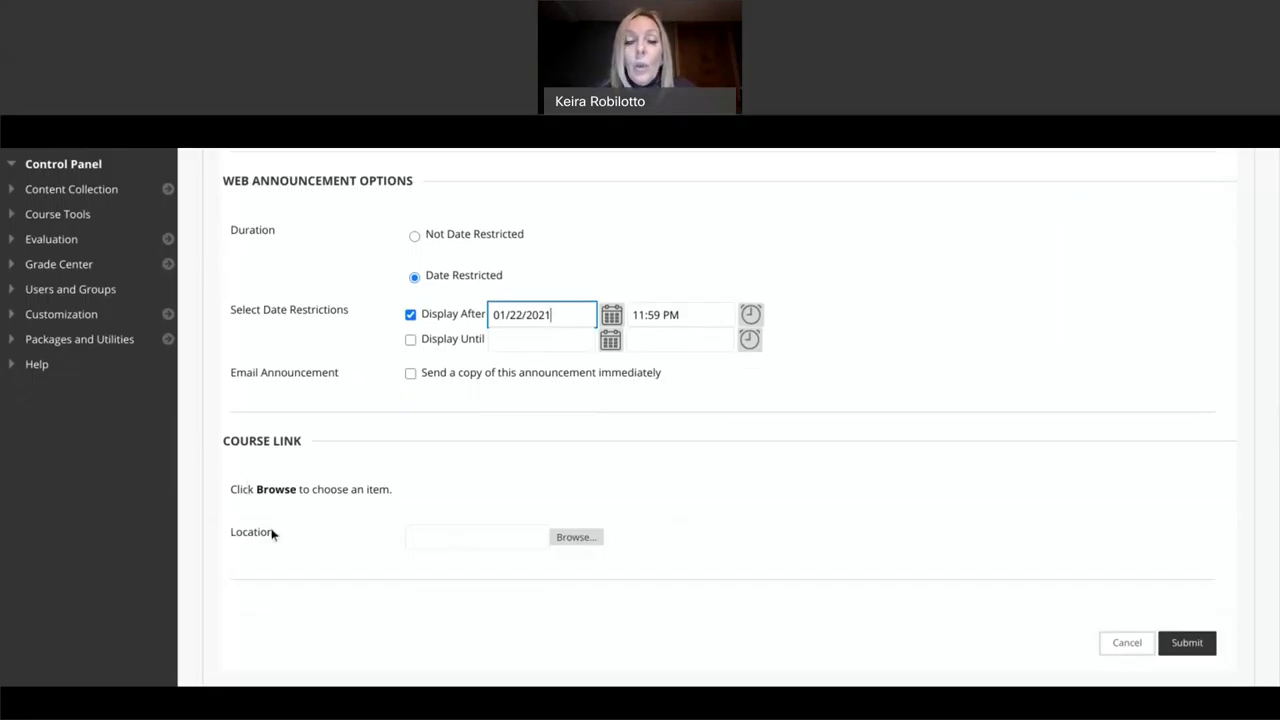
scroll(535, 362, "up", 2)
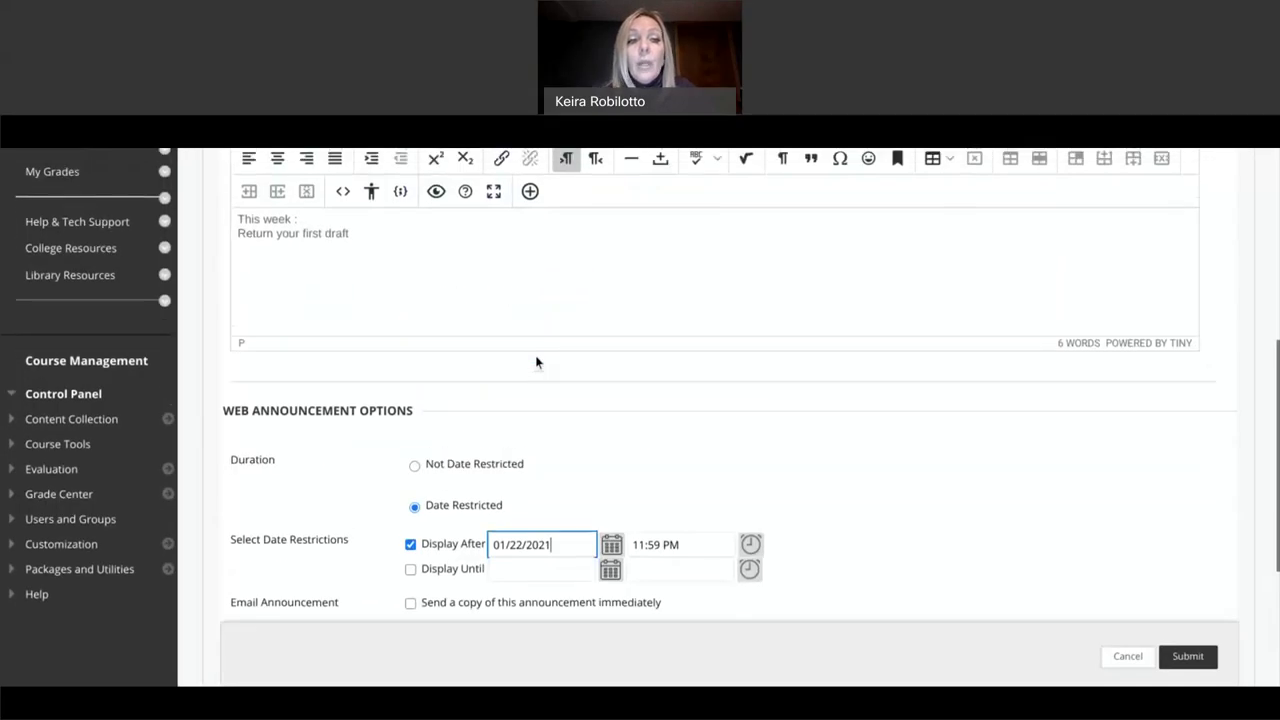
scroll(358, 279, "up", 2)
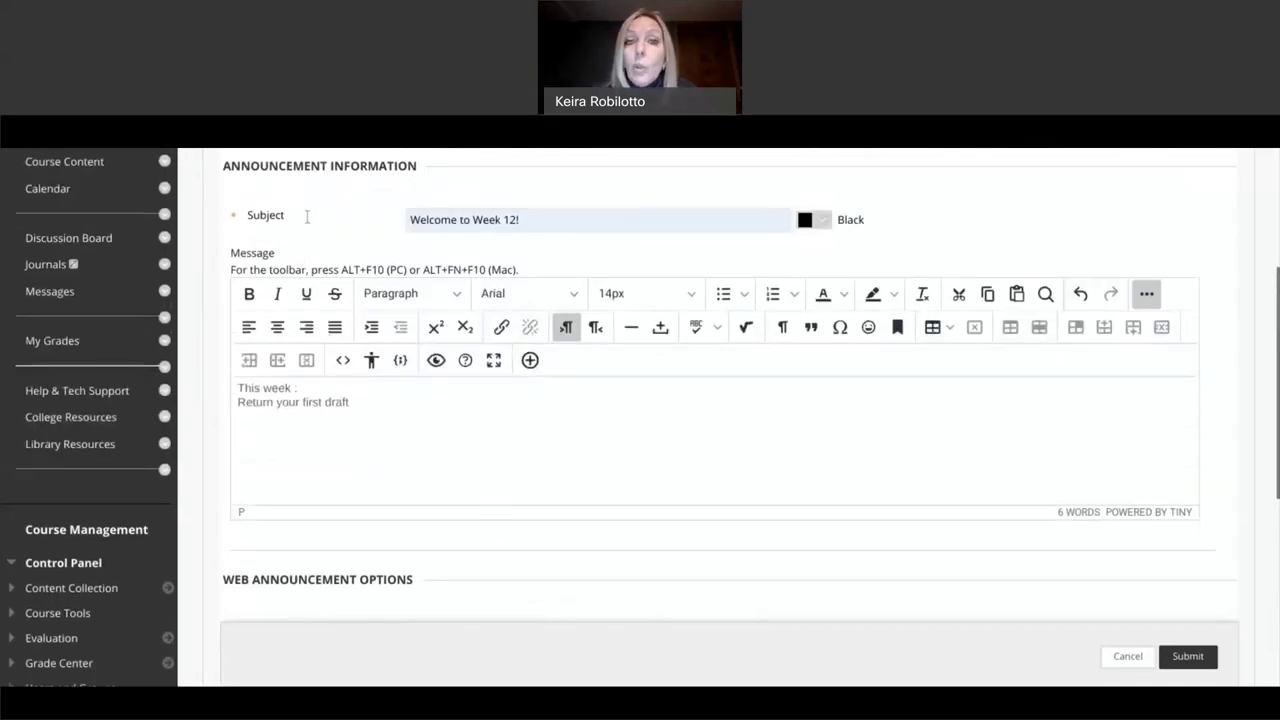
scroll(423, 289, "down", 2)
Step: Set the course link to /Course Content/Start Here and submit the announcement
scroll(454, 313, "down", 2)
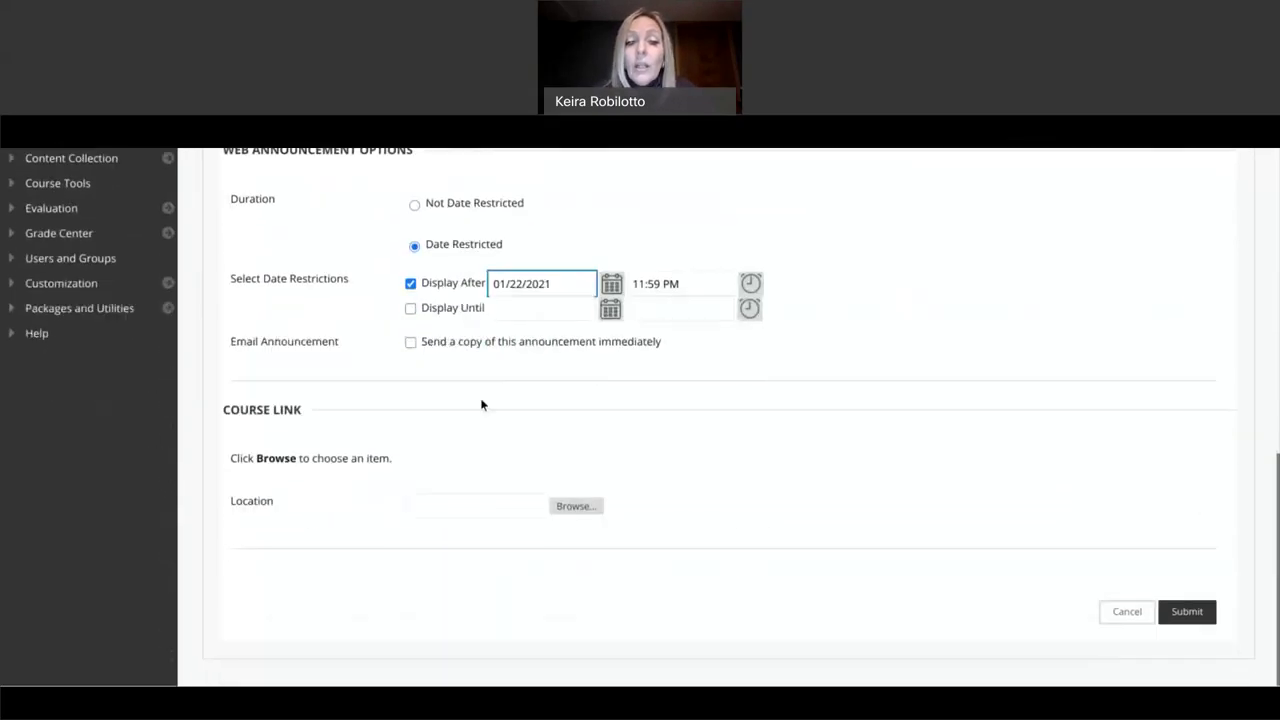
left_click(576, 507)
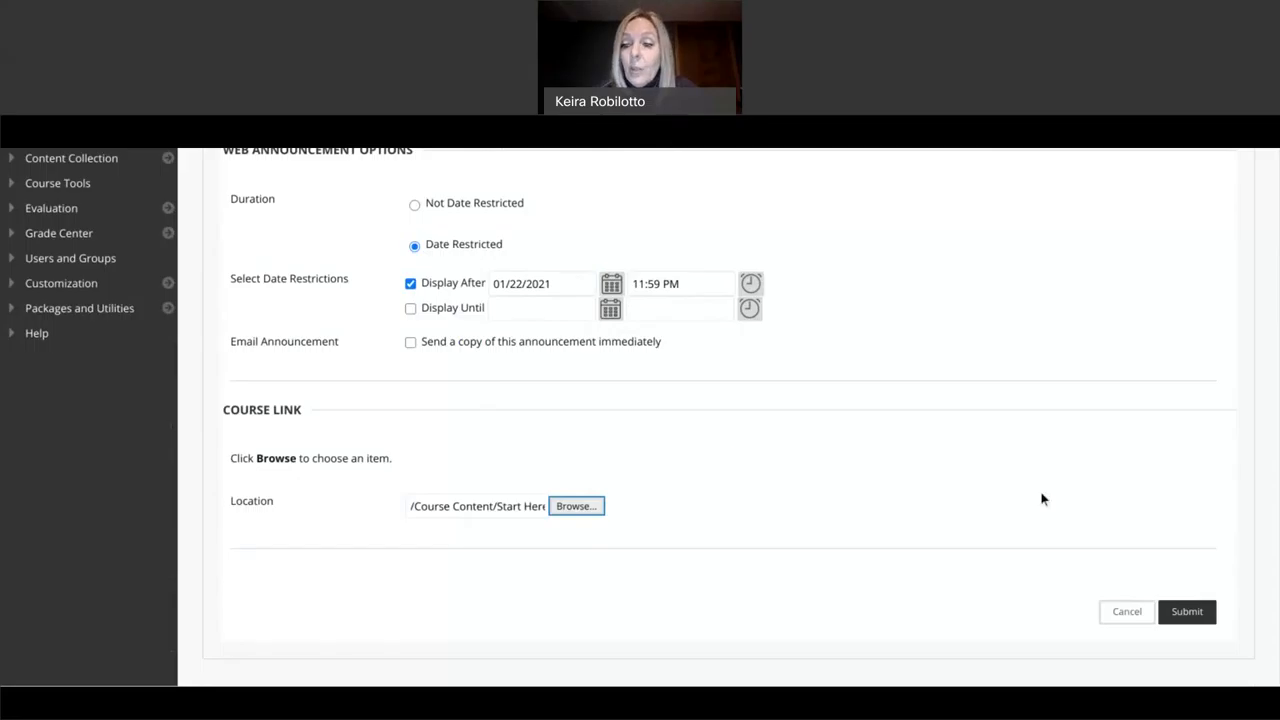
left_click(1190, 620)
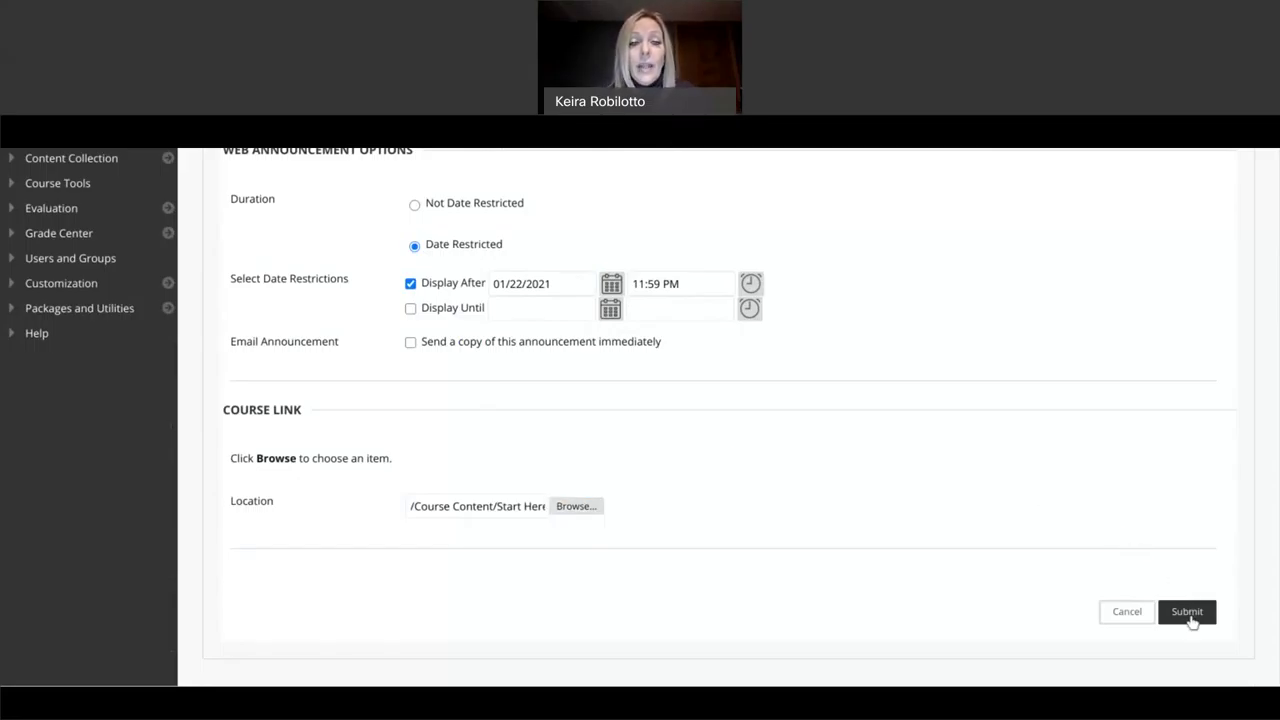
scroll(497, 445, "down", 1)
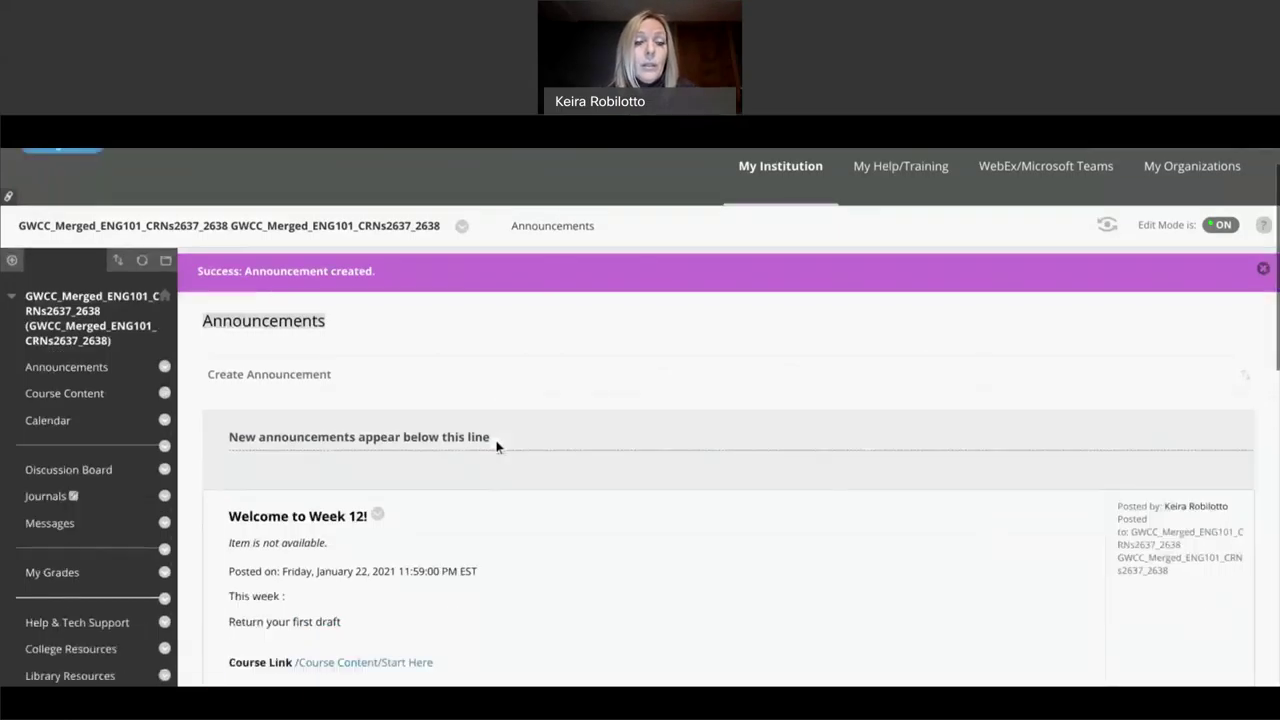
scroll(497, 446, "down", 3)
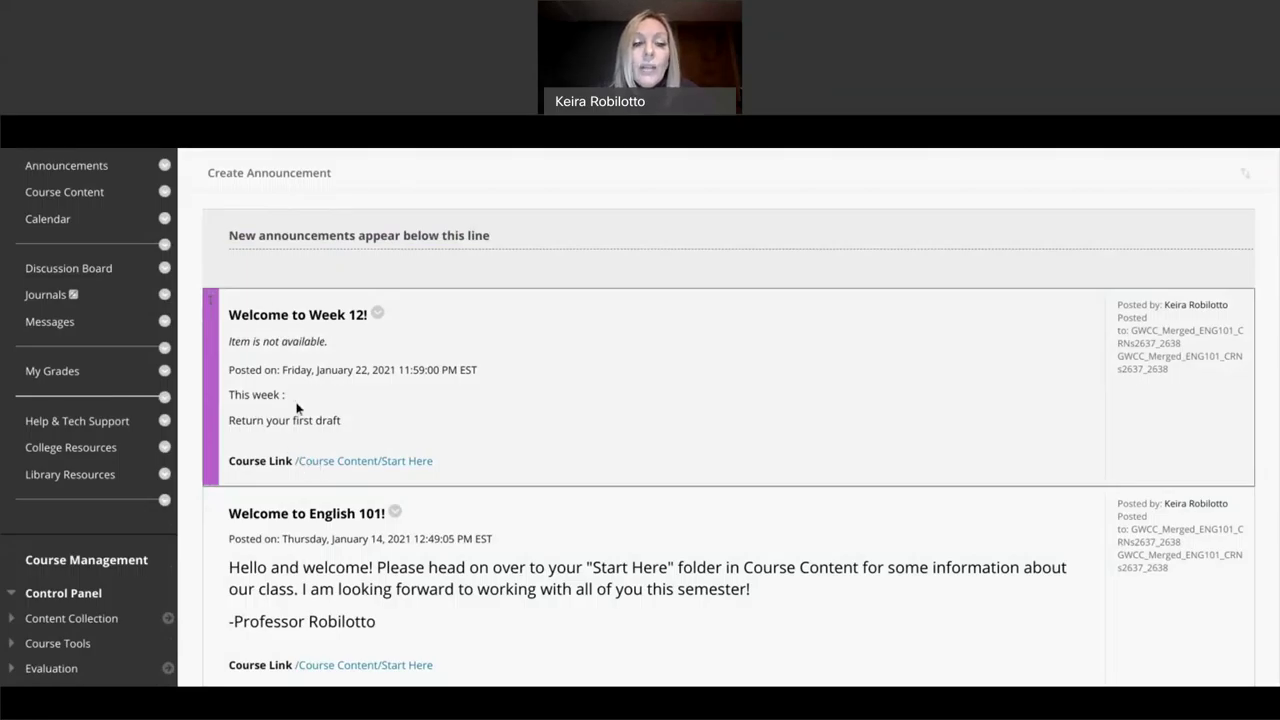
left_click(330, 462)
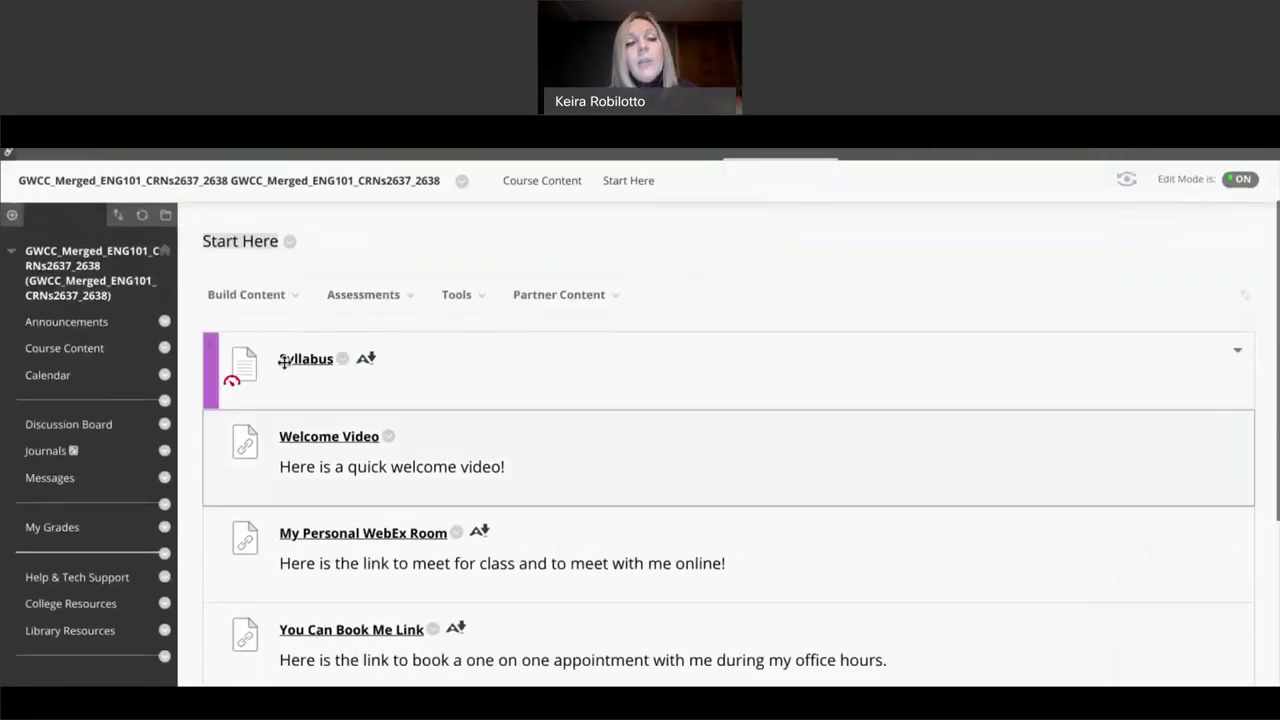
left_click(246, 294)
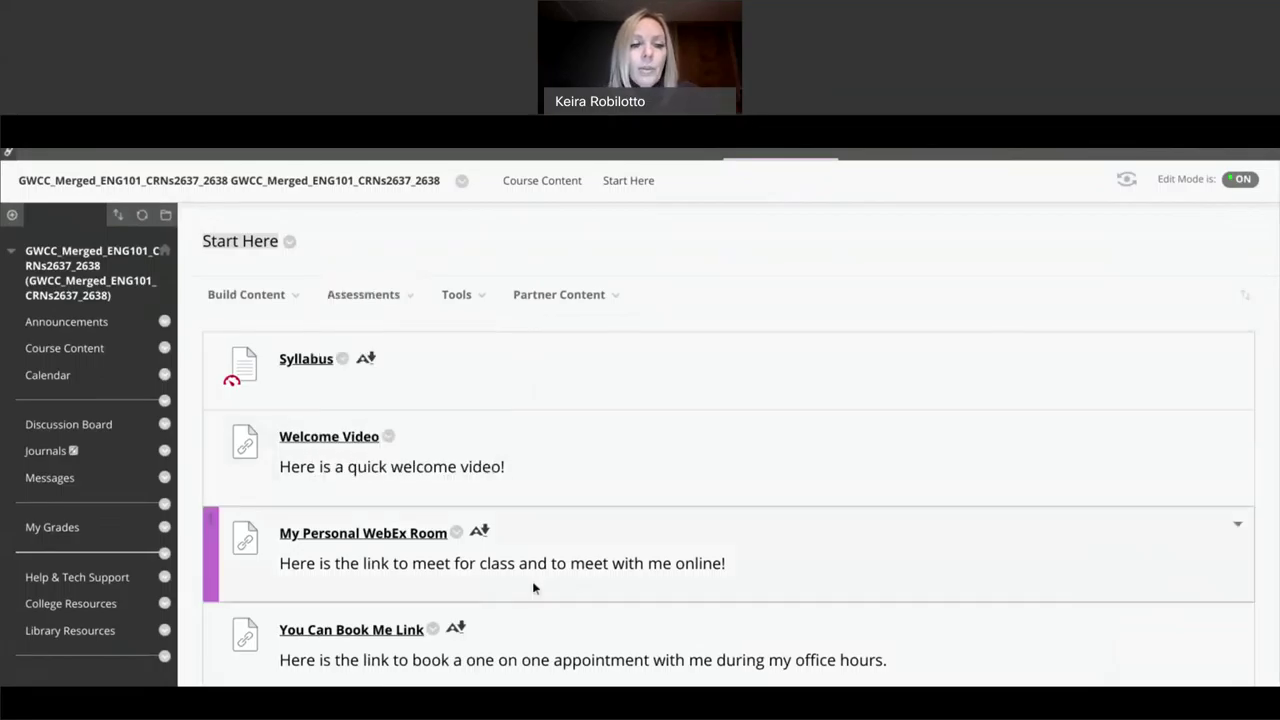
scroll(532, 605, "down", 2)
scroll(532, 605, "up", 2)
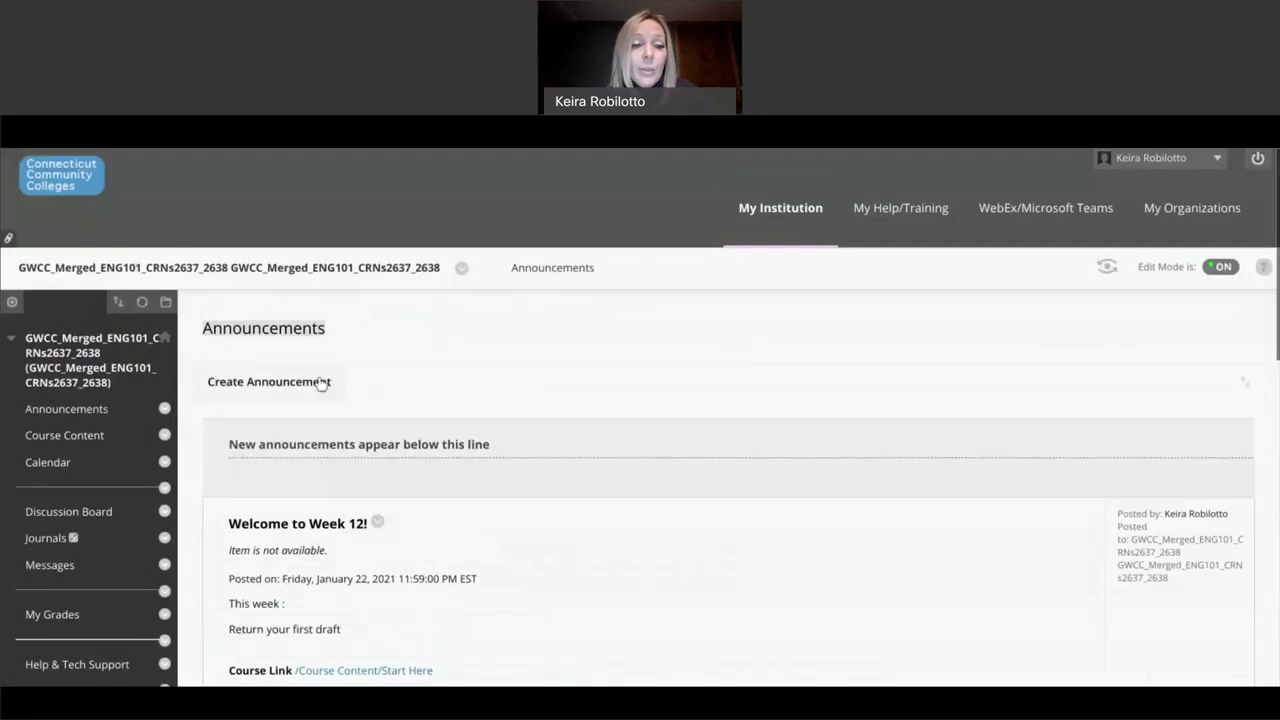
scroll(320, 380, "down", 3)
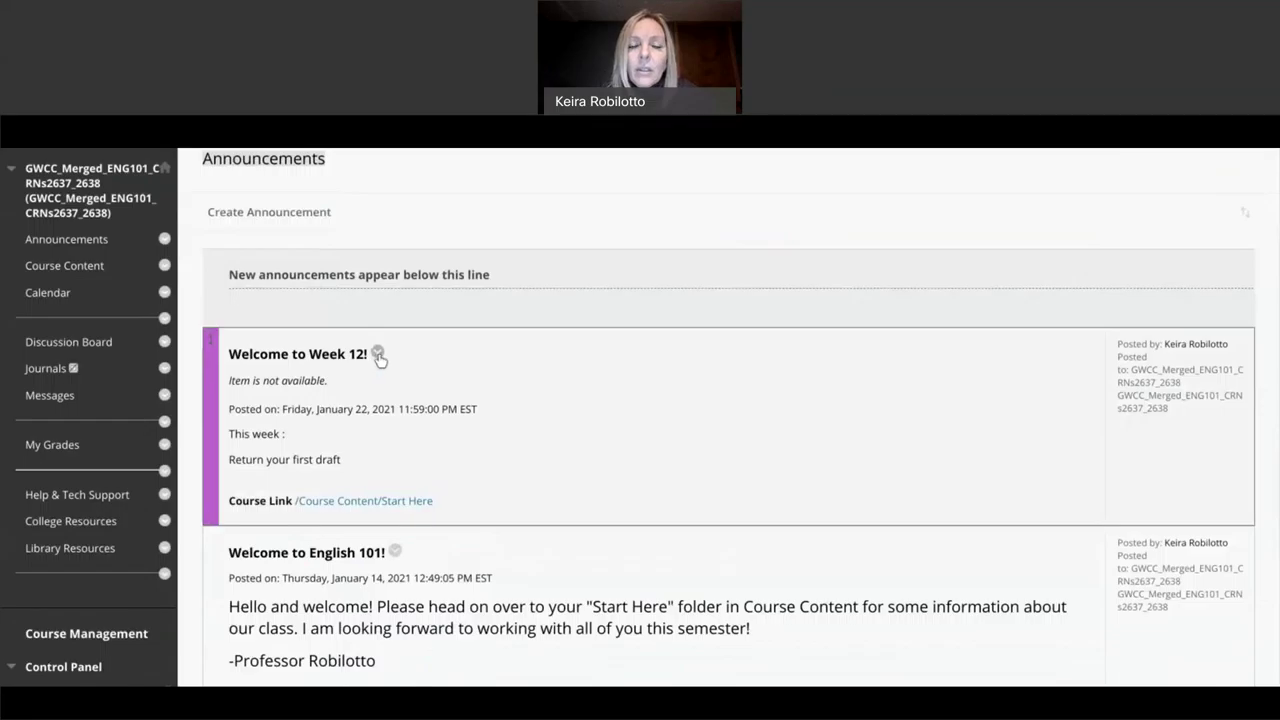
left_click(378, 355)
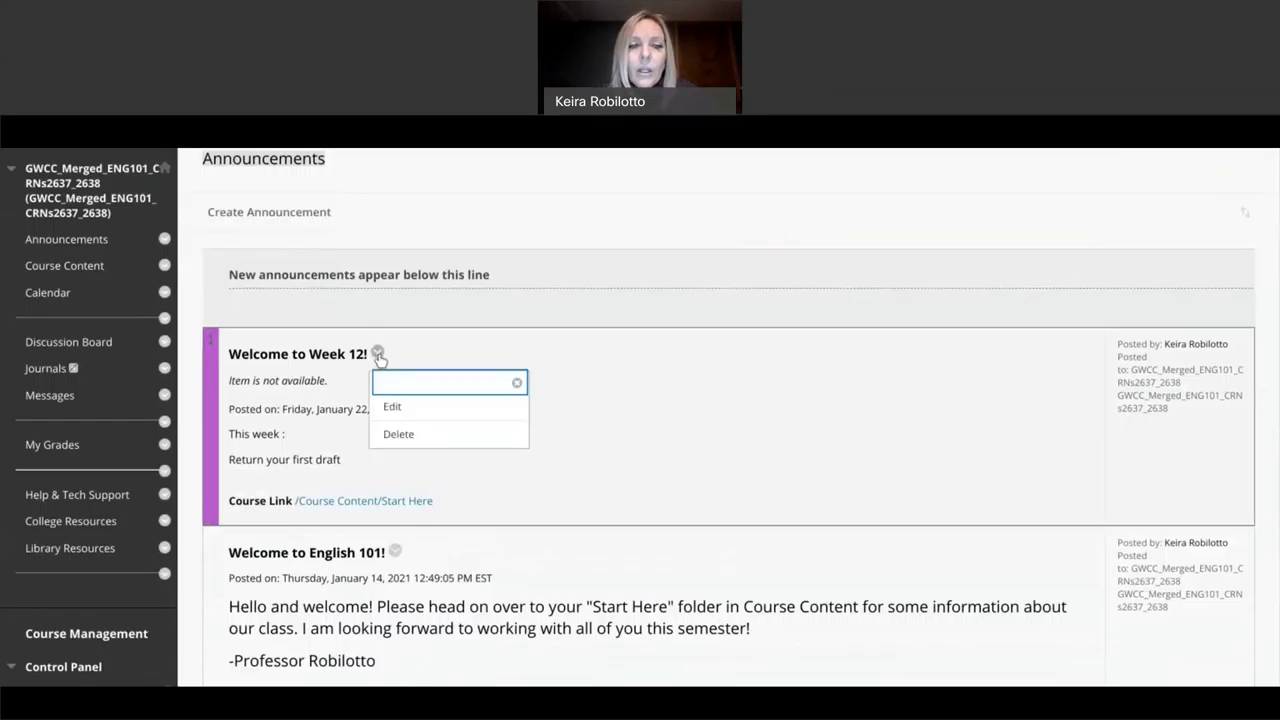
left_click(393, 407)
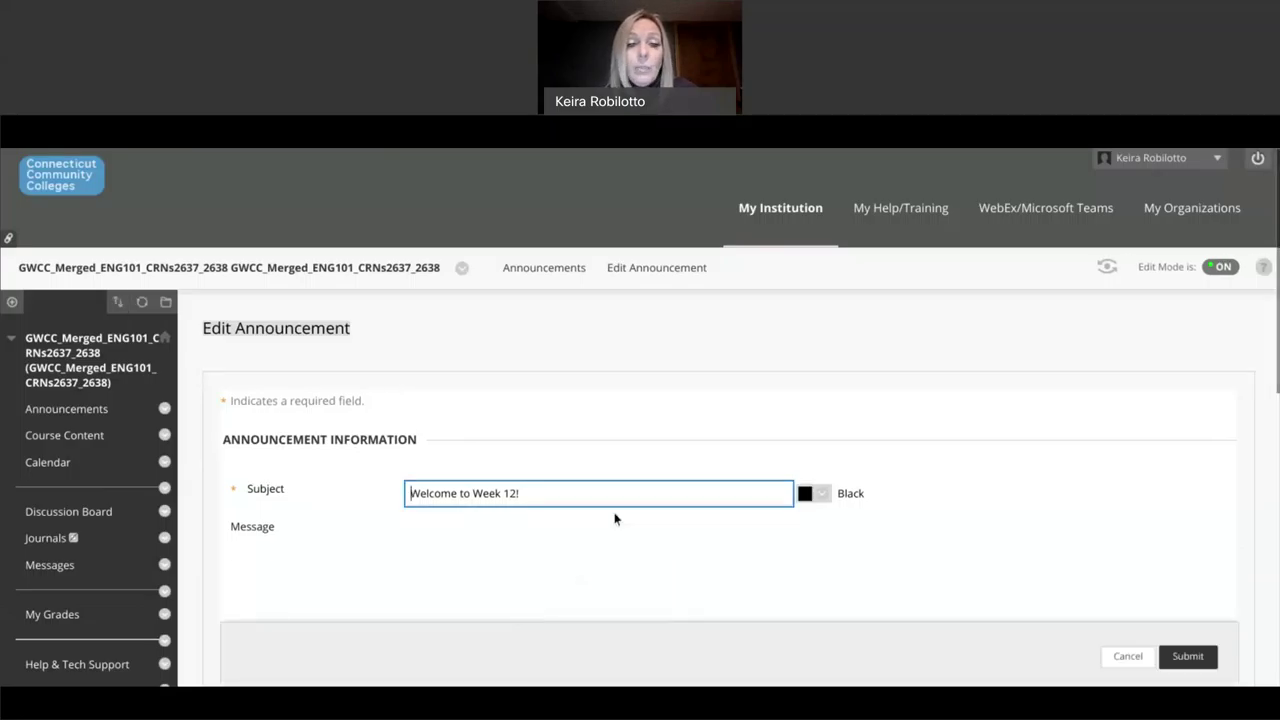
scroll(614, 517, "down", 3)
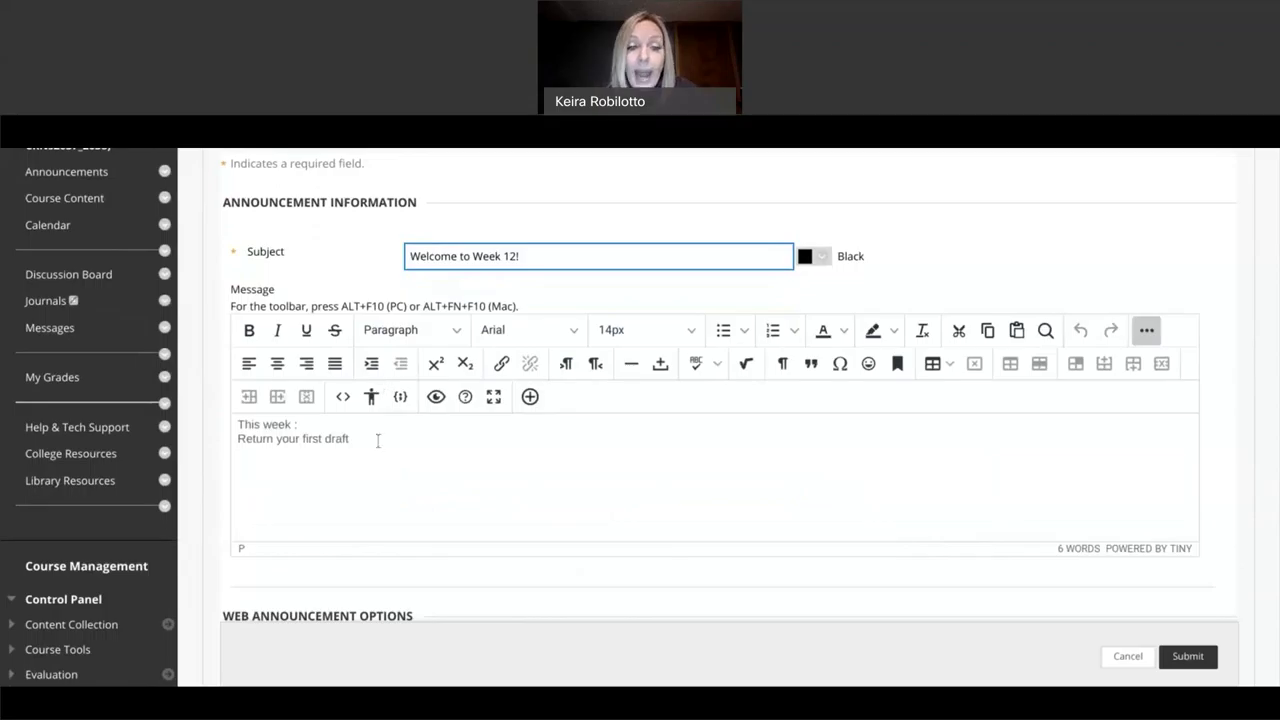
scroll(376, 441, "down", 5)
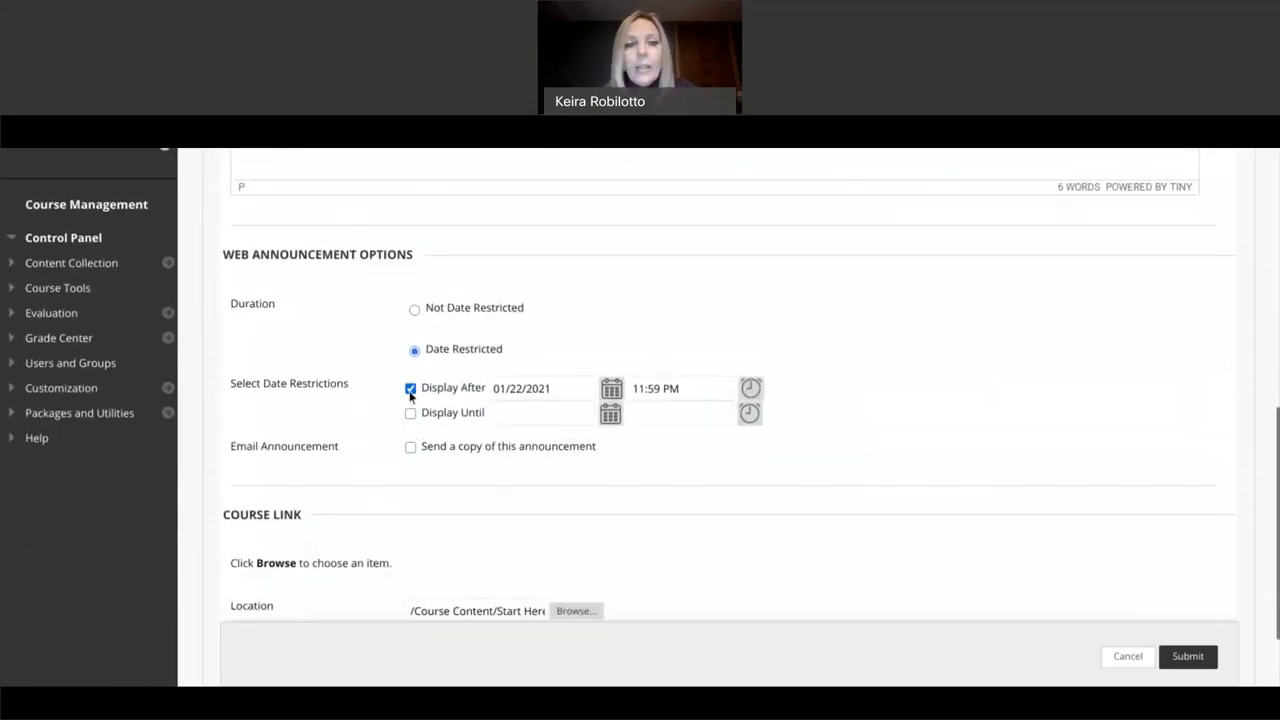
left_click(415, 312)
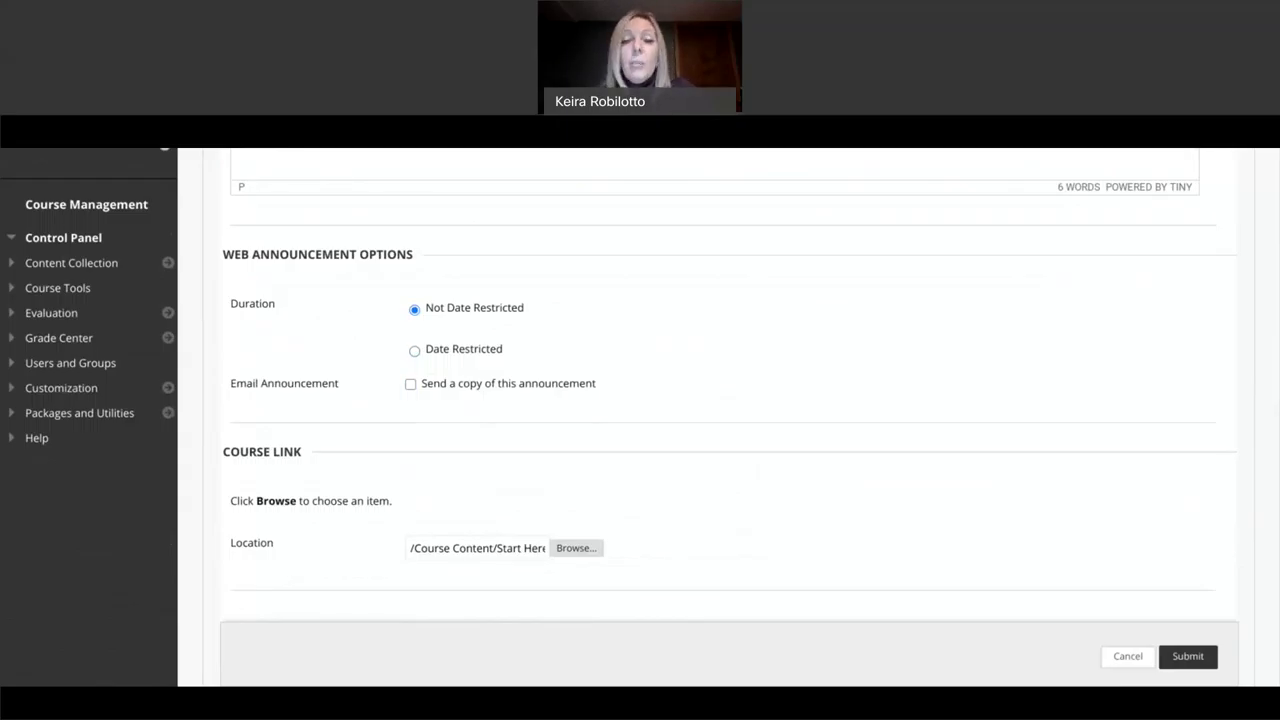
left_click(1128, 656)
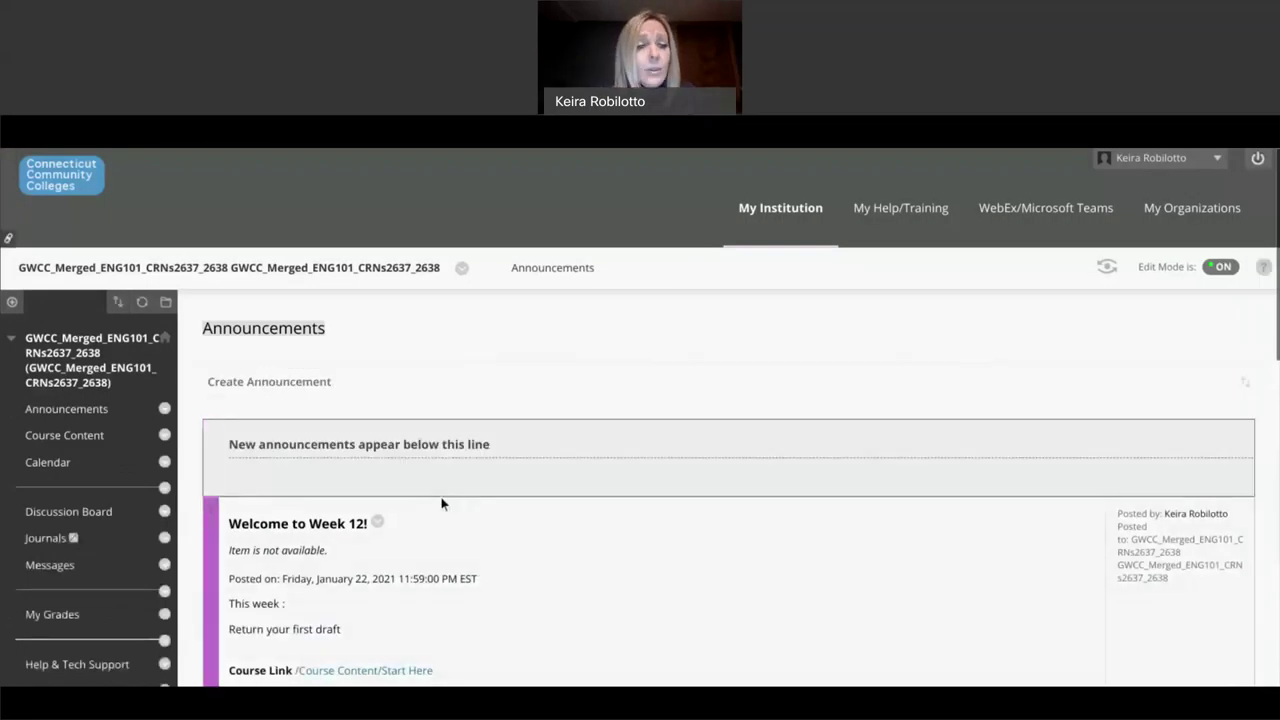
Step: Delete the 'Welcome to Week 12!' announcement through its options menu and confirm the deletion
left_click(378, 524)
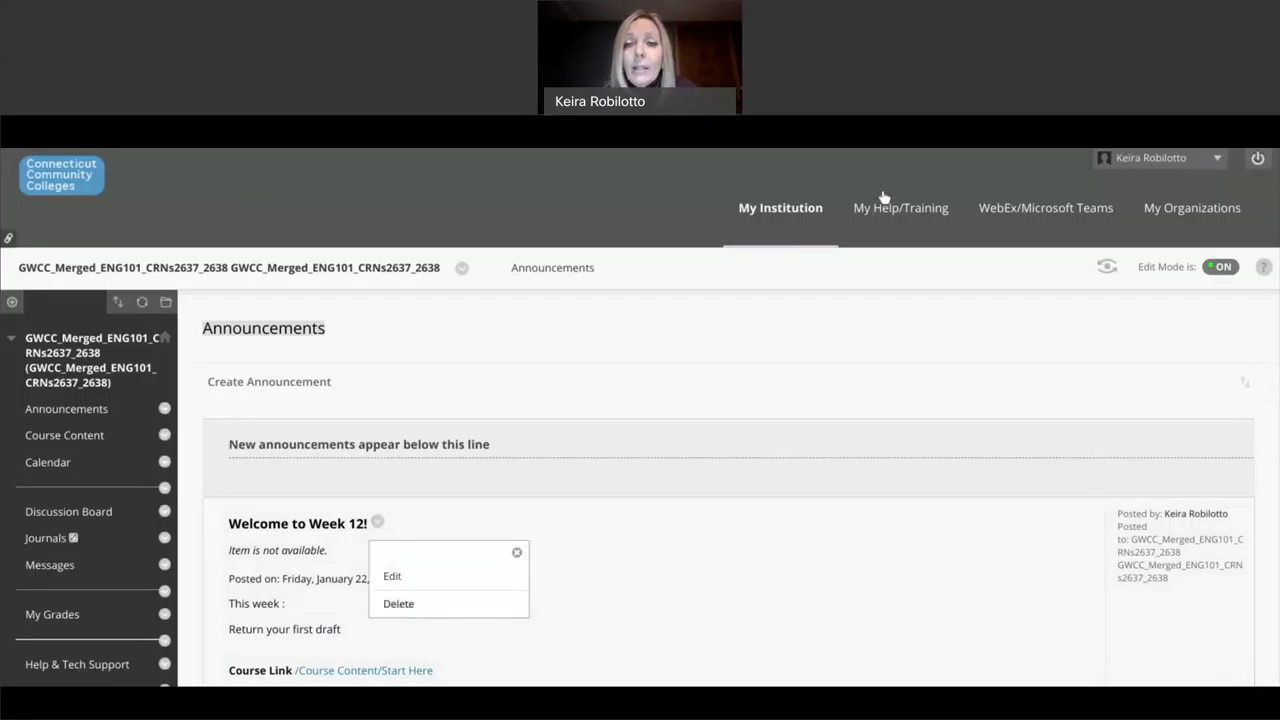
key("Escape")
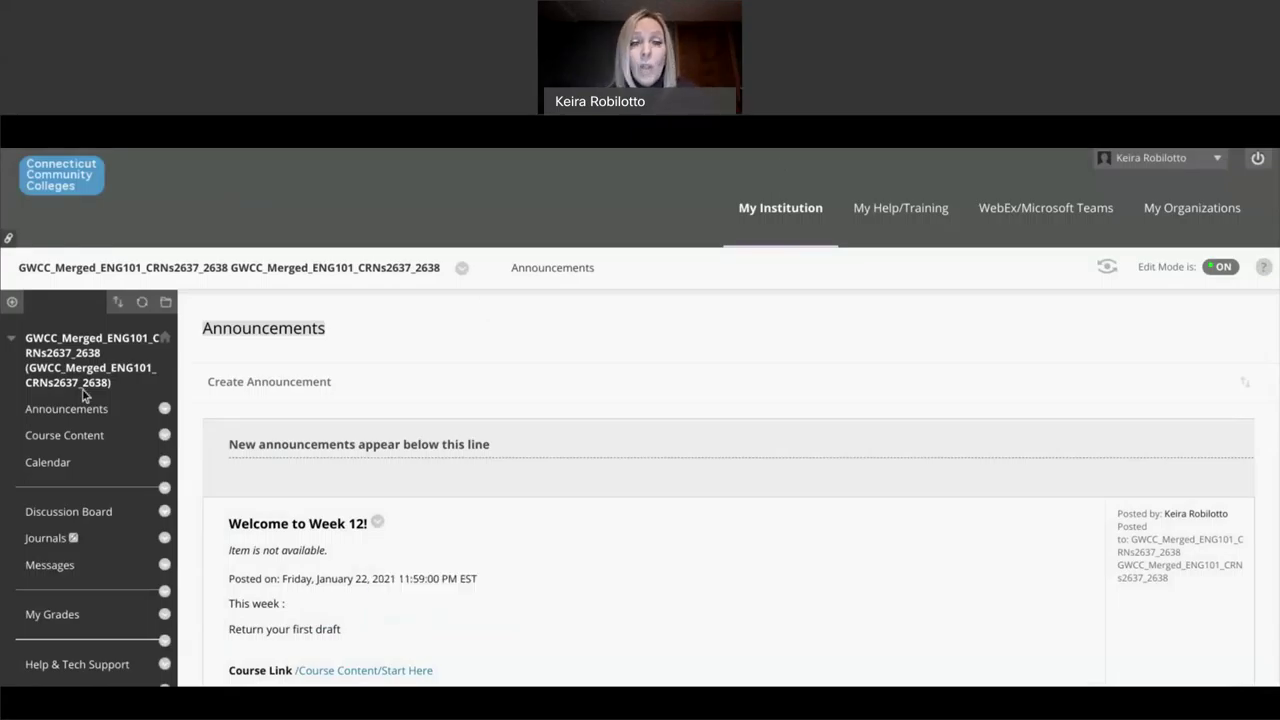
scroll(77, 432, "down", 2)
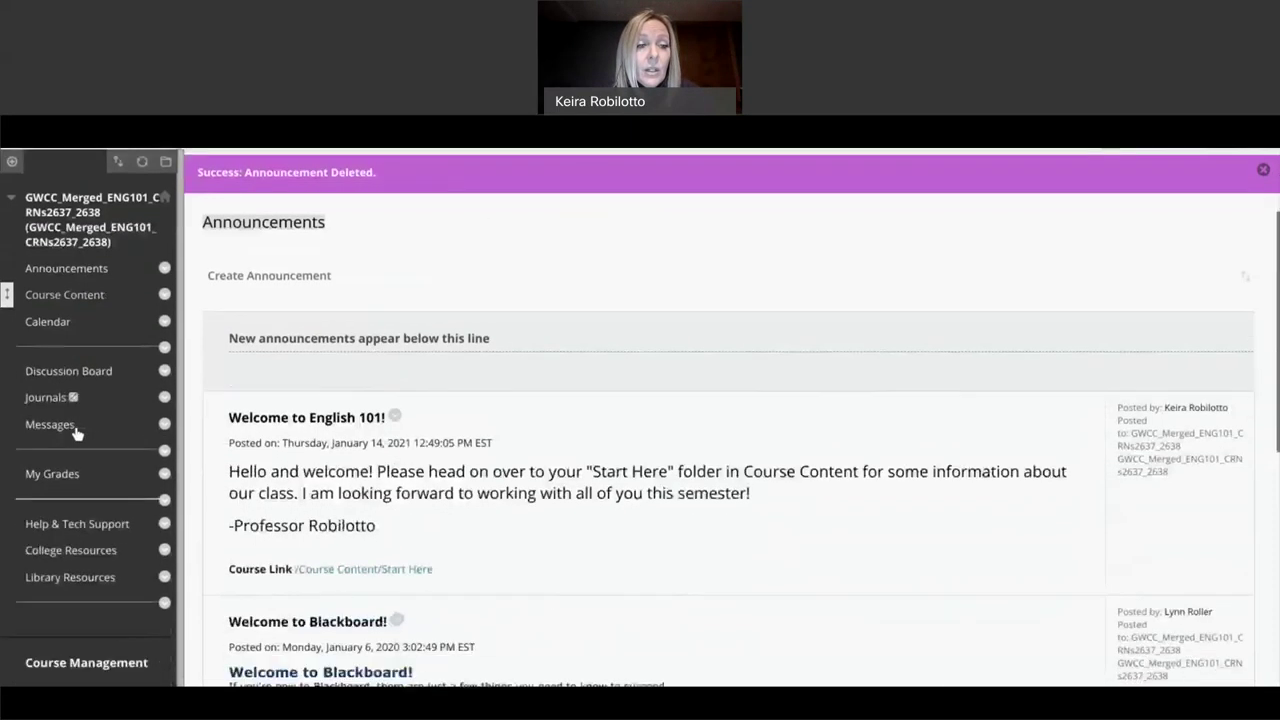
scroll(77, 432, "up", 2)
scroll(74, 400, "down", 2)
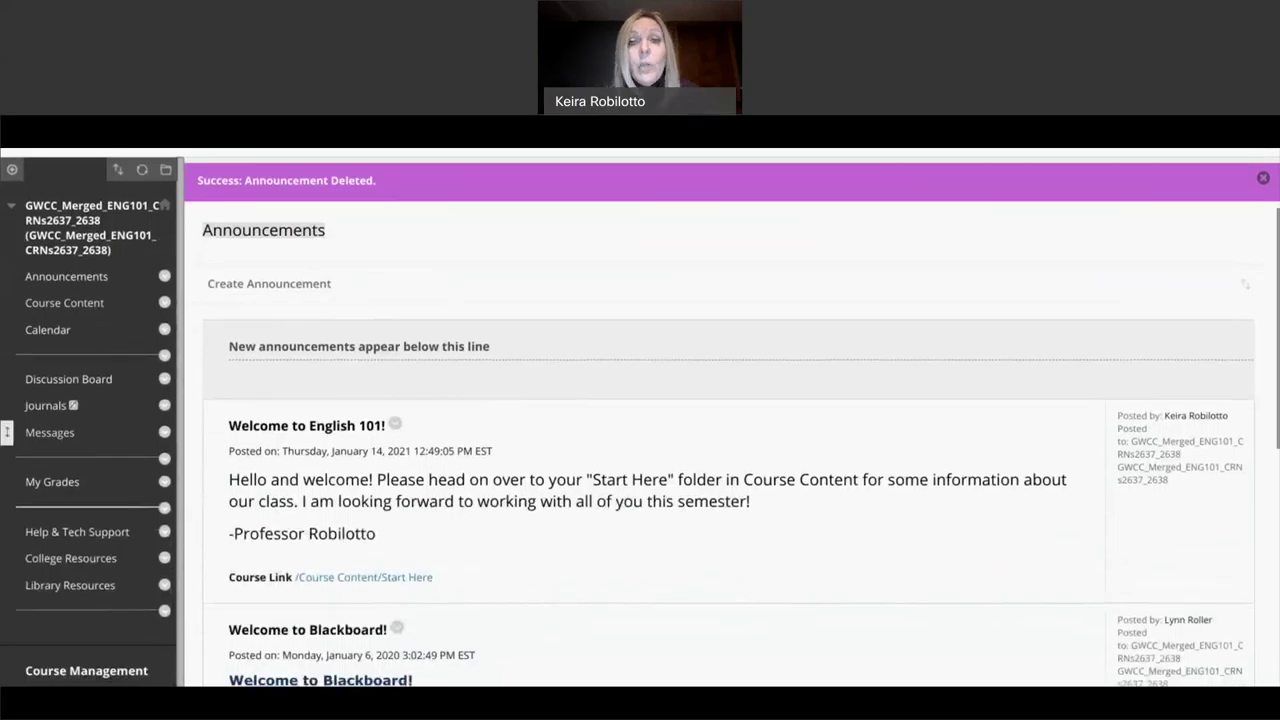